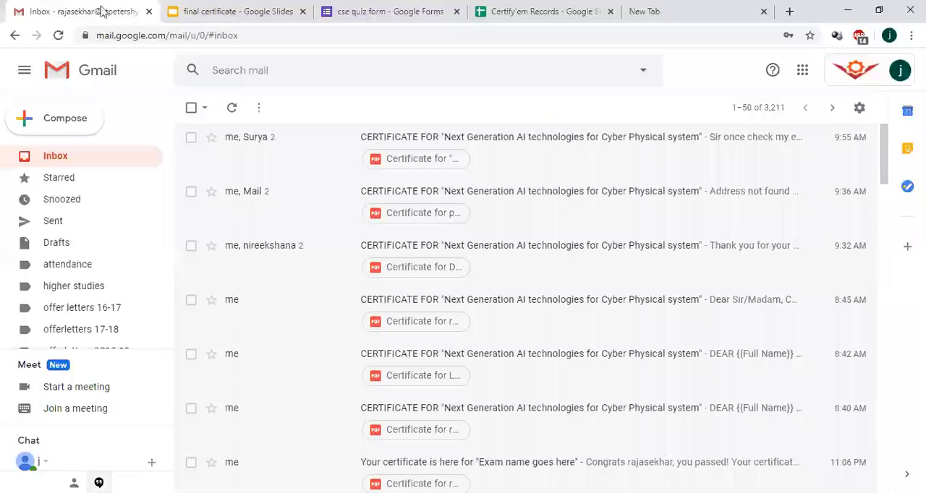
Step: Switch from the Gmail inbox to Google Forms and create a blank quiz
left_click(803, 77)
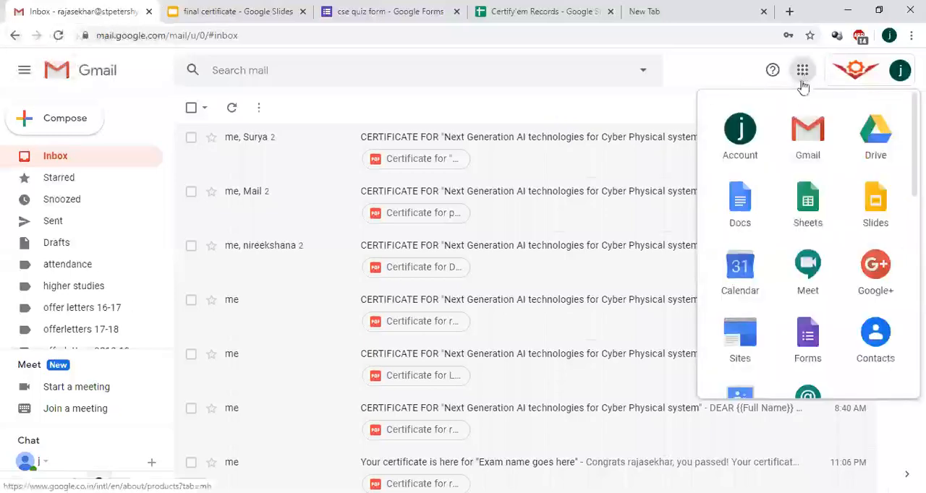
left_click(804, 344)
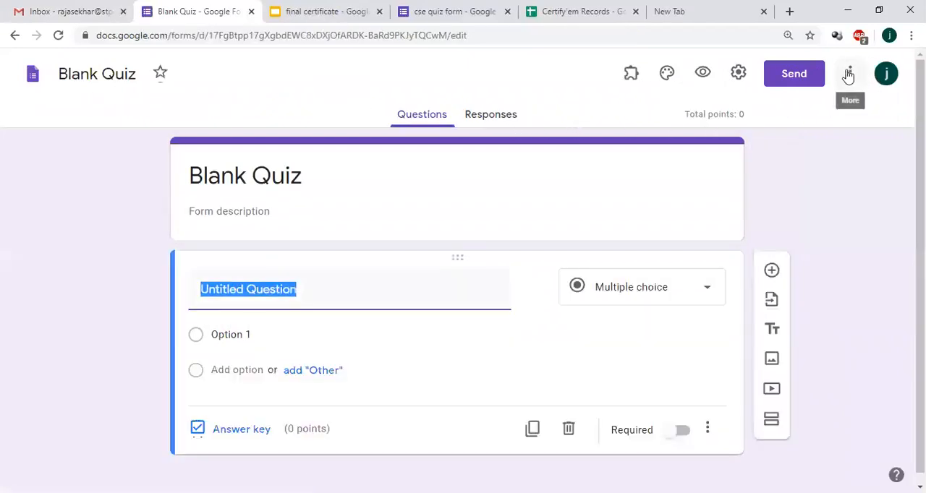
Step: Search the G Suite Marketplace for the Certify'em add-on and view its details page
left_click(850, 75)
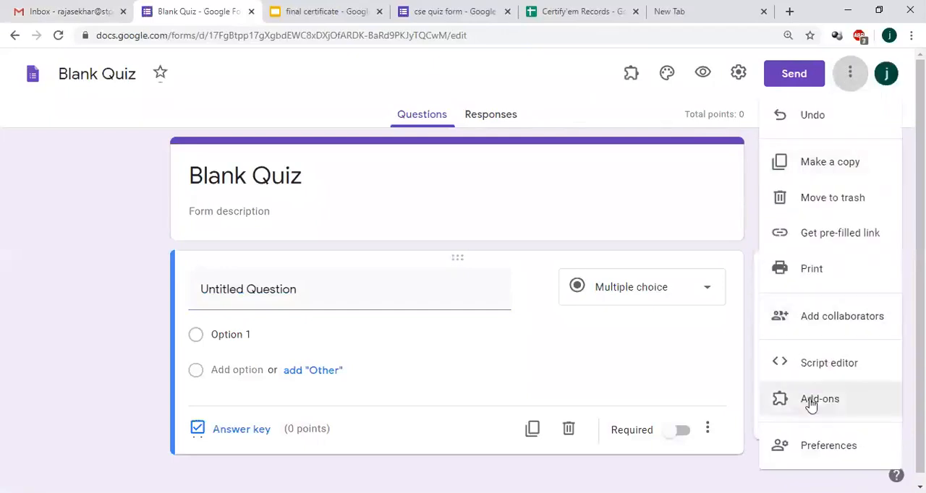
left_click(813, 403)
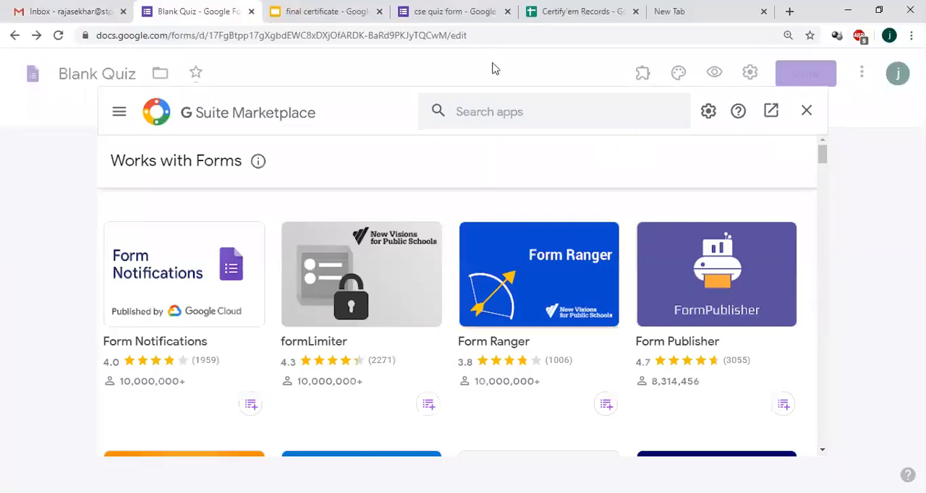
left_click(504, 113)
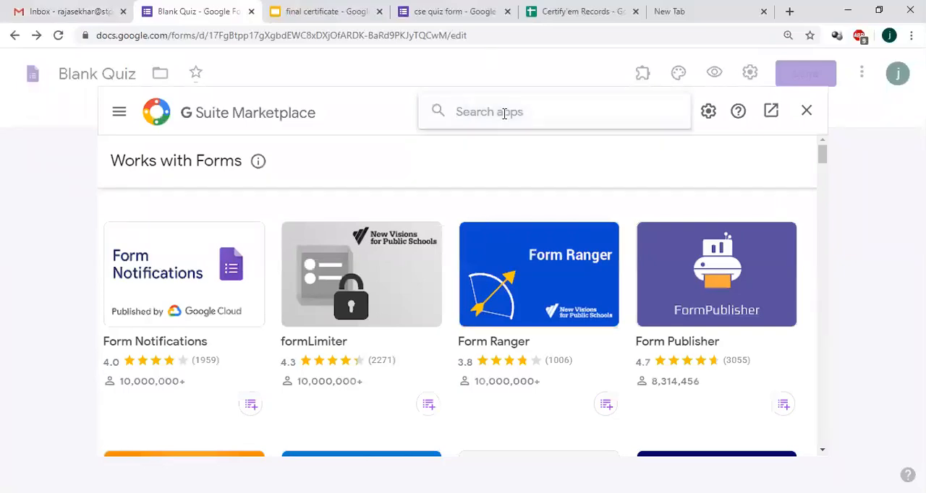
type("certi")
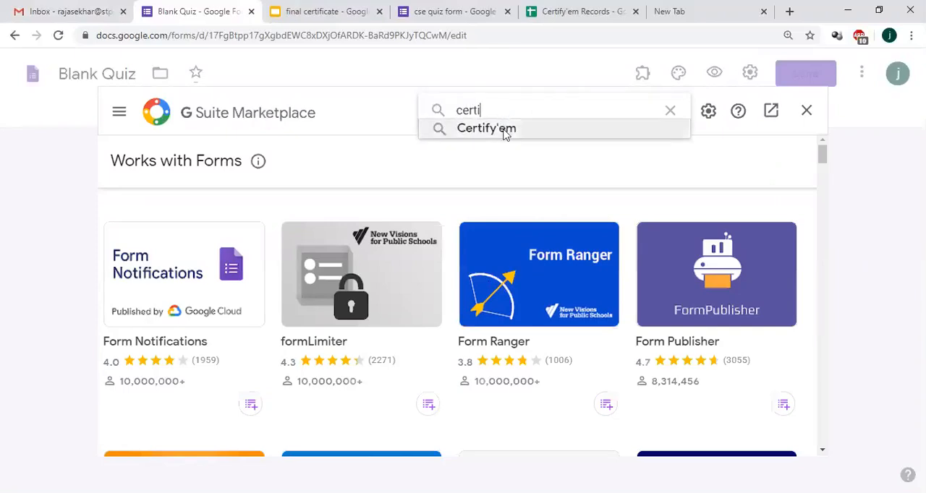
left_click(504, 133)
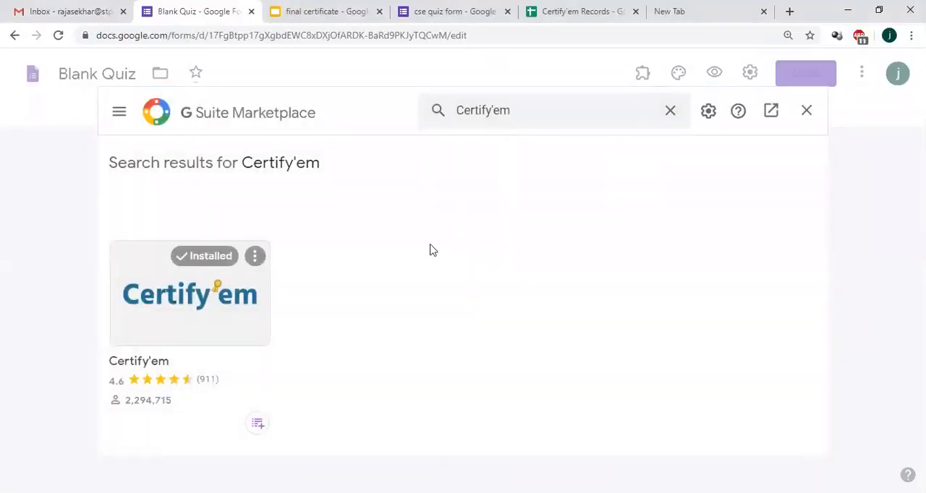
left_click(193, 301)
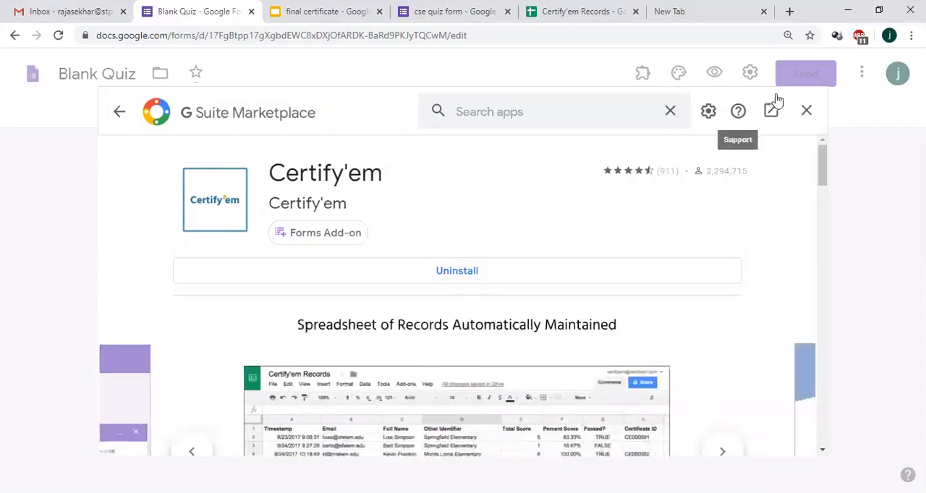
left_click(805, 113)
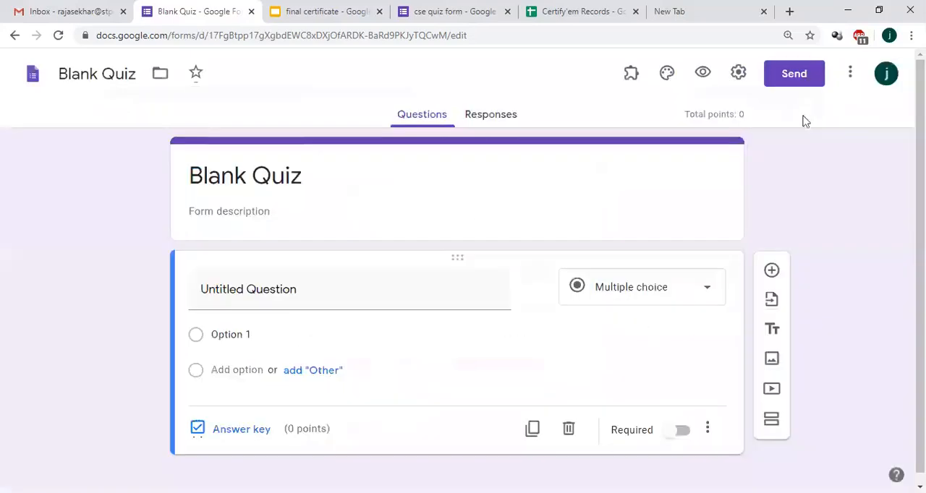
left_click(630, 79)
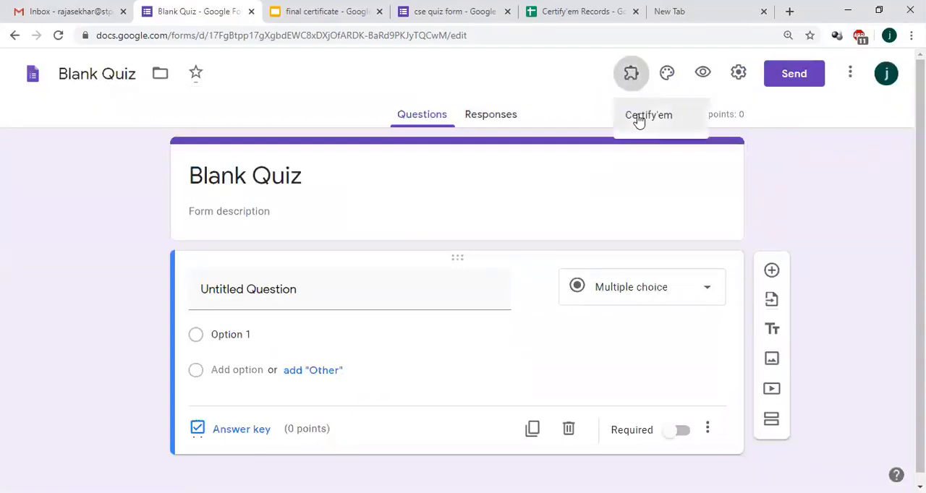
left_click(638, 119)
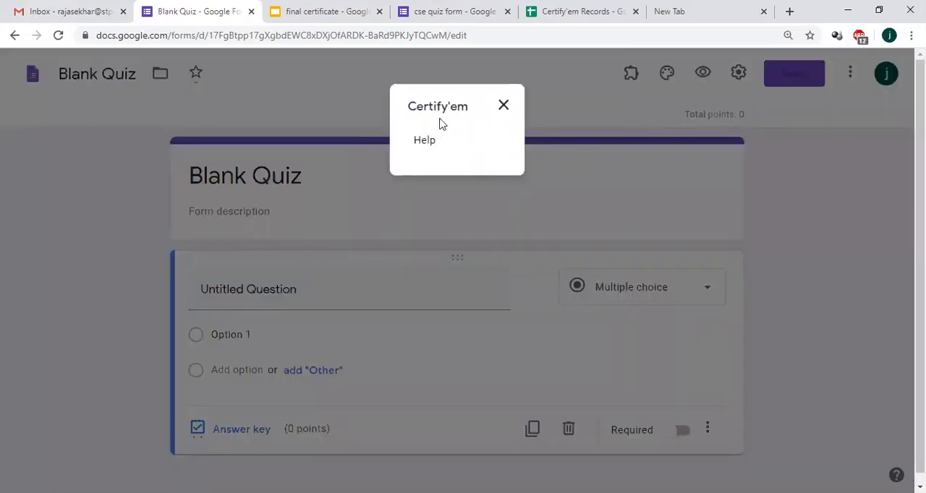
left_click(504, 107)
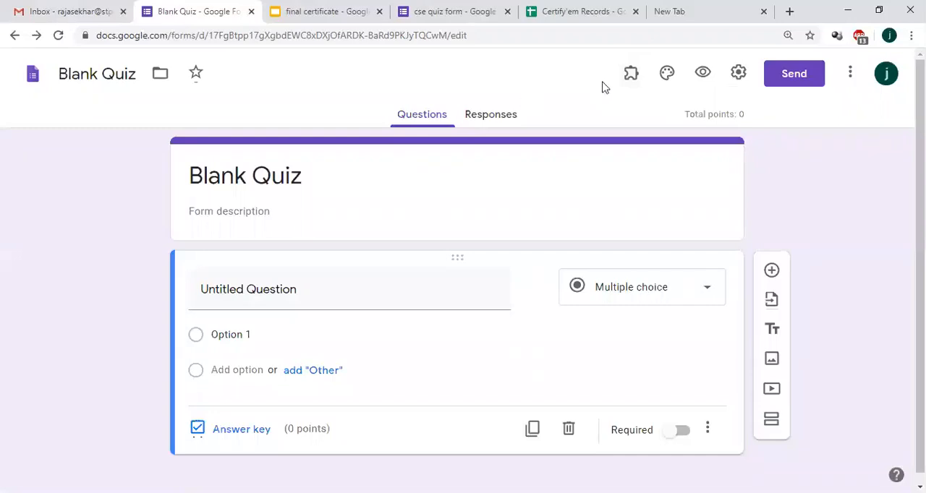
left_click(631, 76)
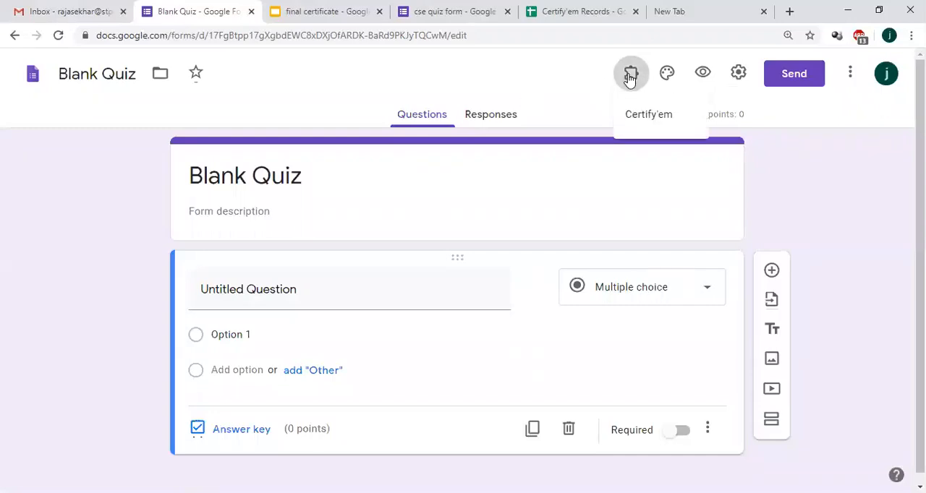
left_click(642, 124)
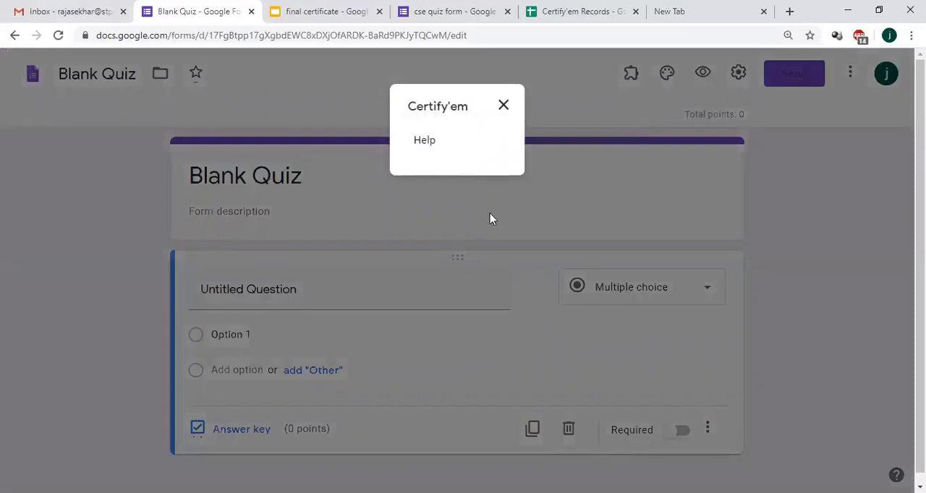
left_click(504, 109)
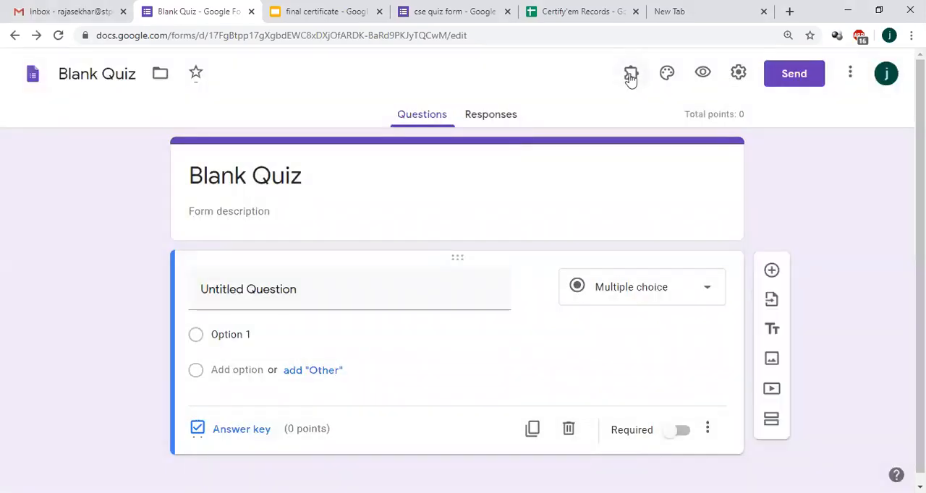
left_click(632, 76)
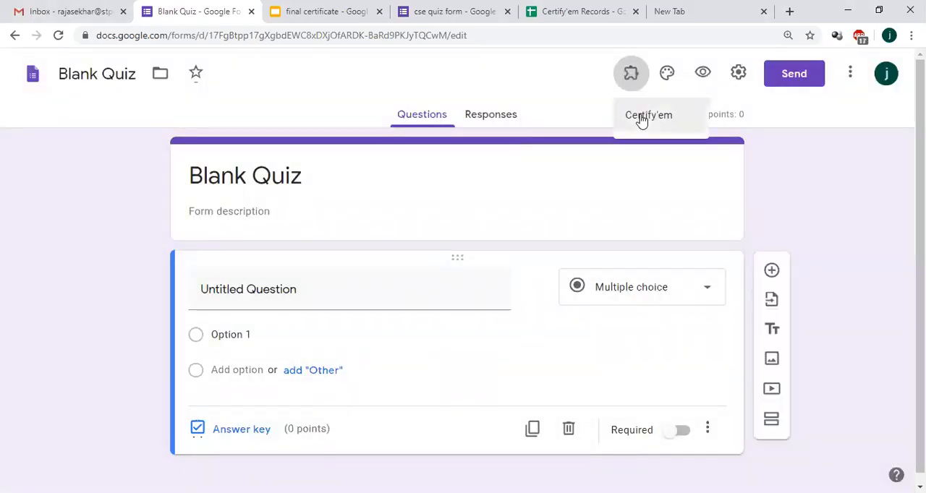
left_click(640, 114)
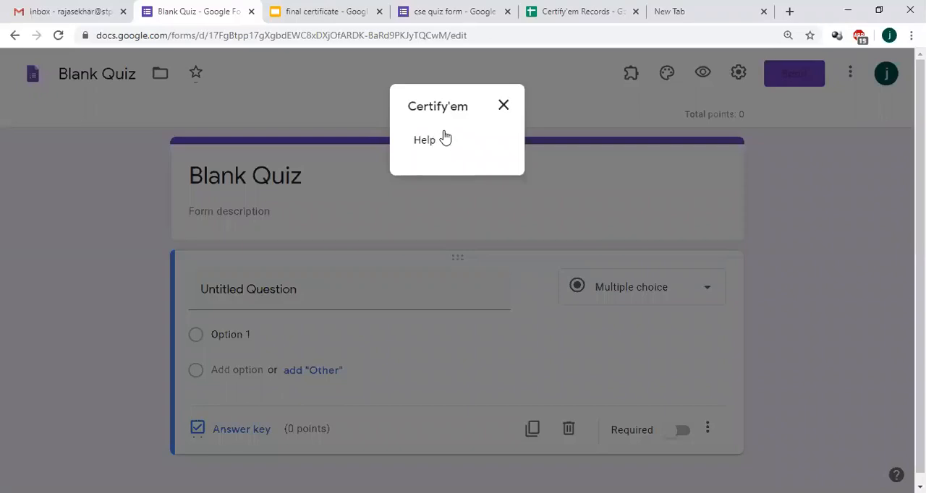
left_click(505, 105)
Step: Enable the Certify'em add-on in this quiz and start its setup
left_click(631, 78)
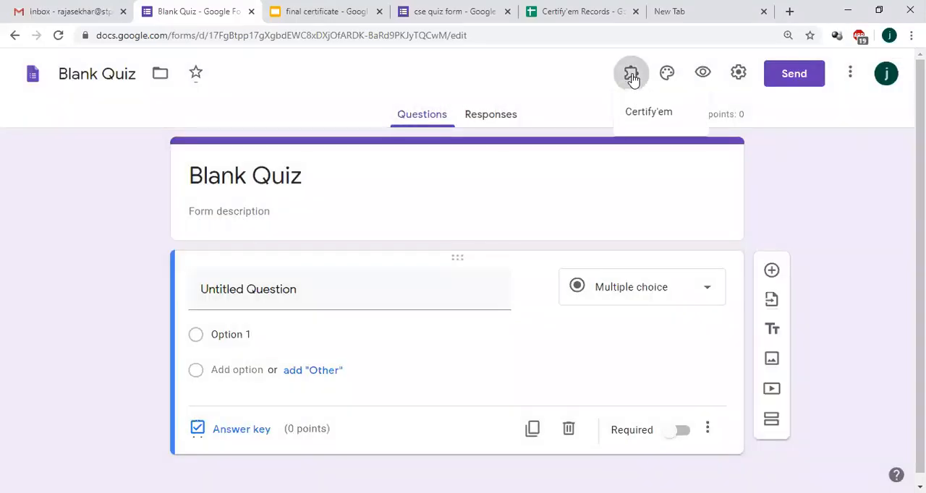
left_click(648, 120)
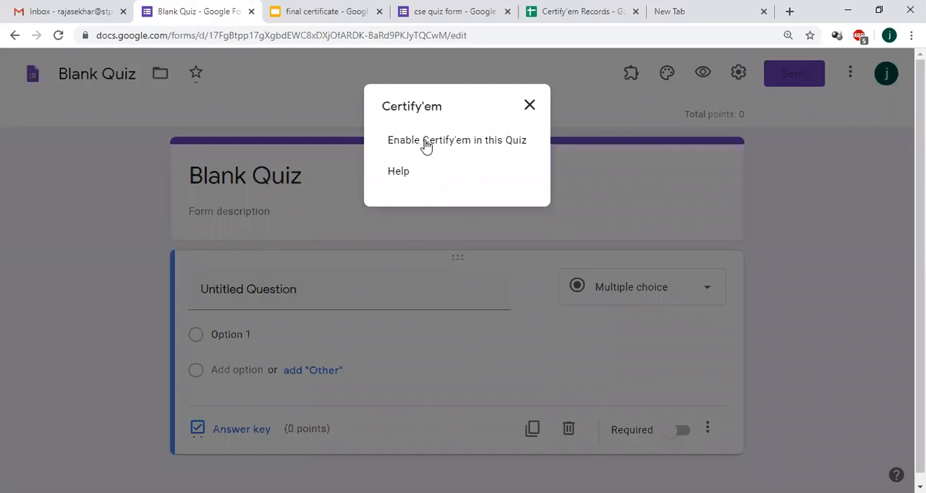
left_click(426, 142)
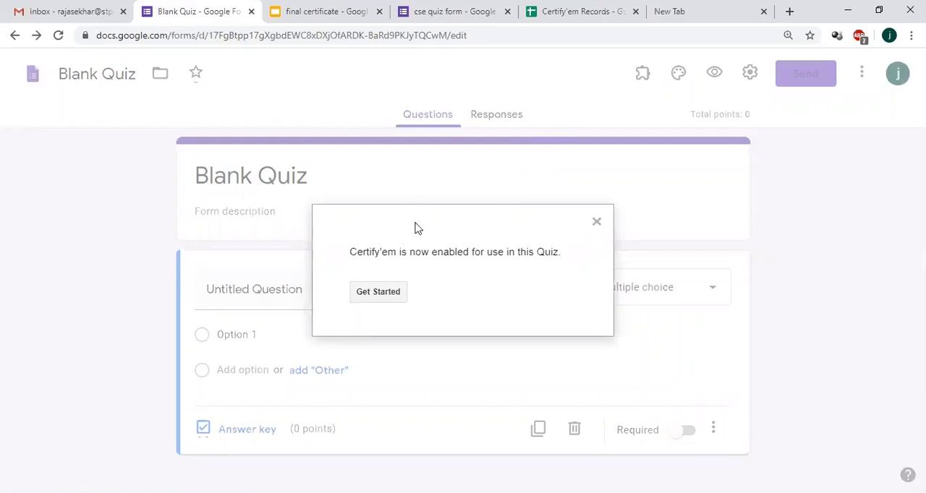
left_click(380, 293)
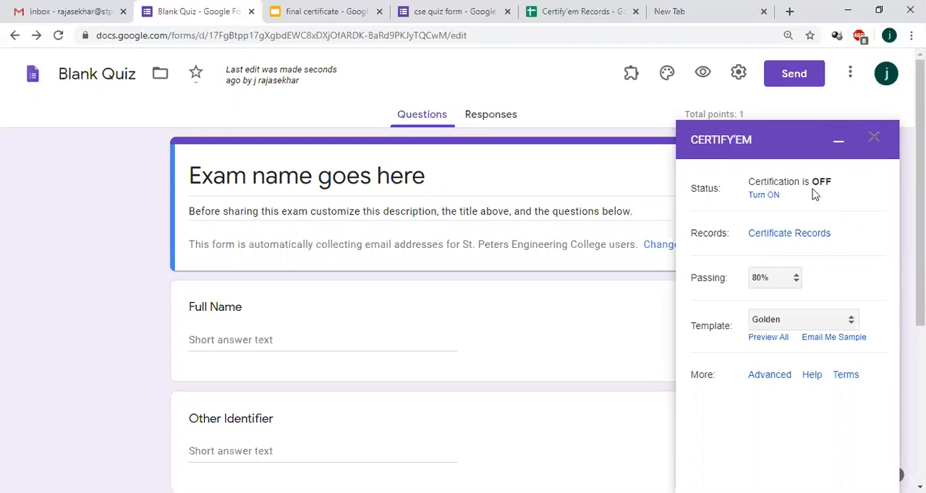
Step: Turn on certification in Certify'em and set the passing score to 60%
left_click(765, 196)
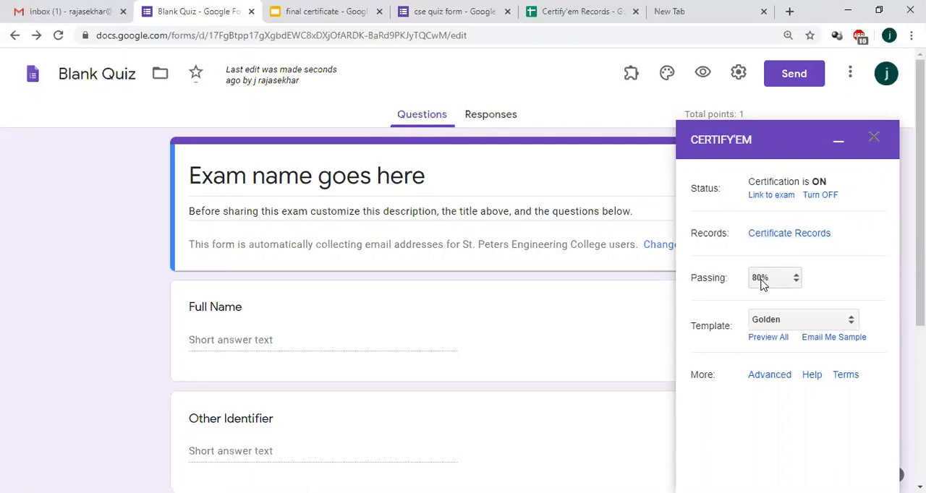
left_click(761, 283)
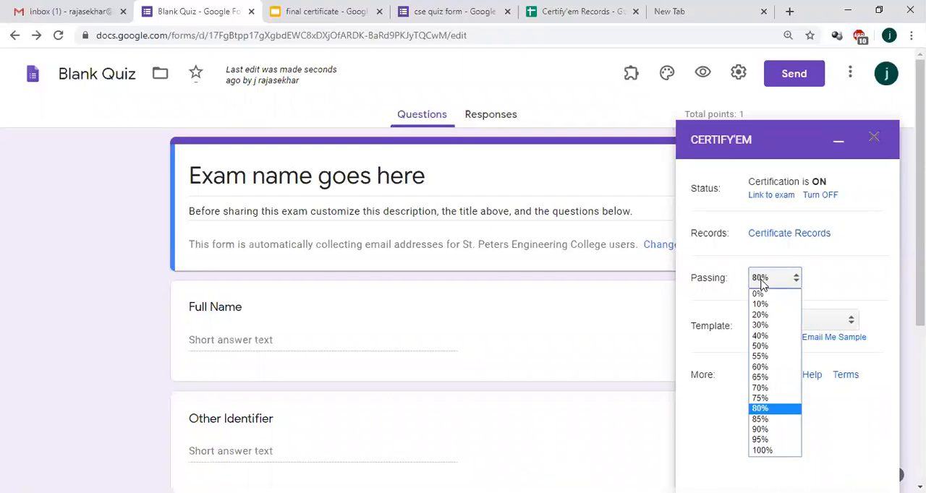
left_click(761, 368)
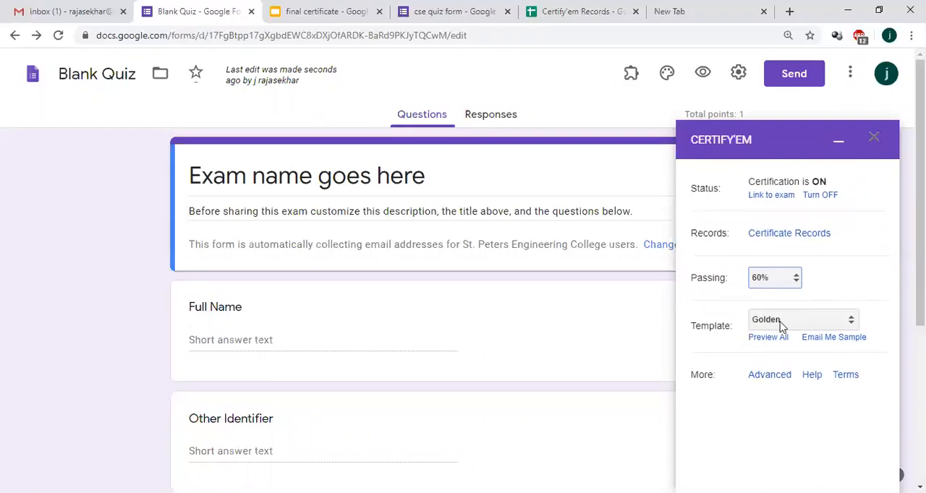
Step: Use the "final certificate" presentation as the custom certificate template, save the change and minimize the Certify'em panel
left_click(781, 327)
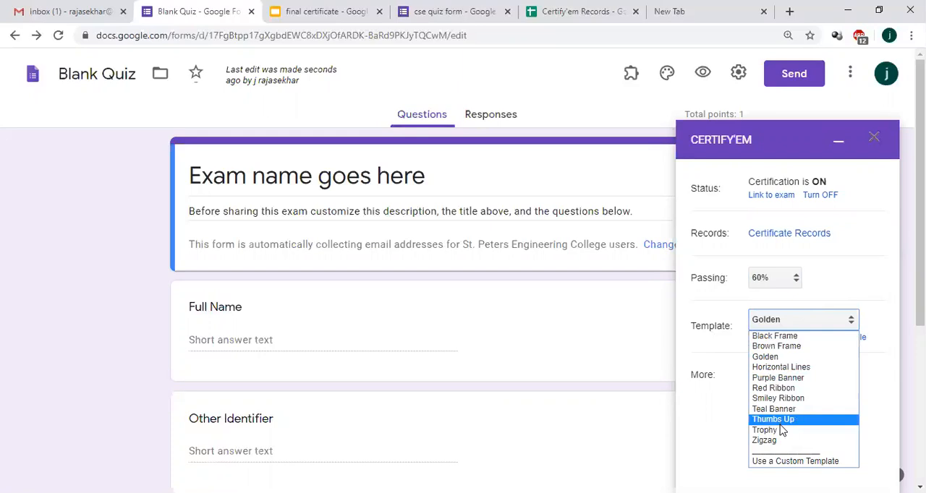
left_click(774, 463)
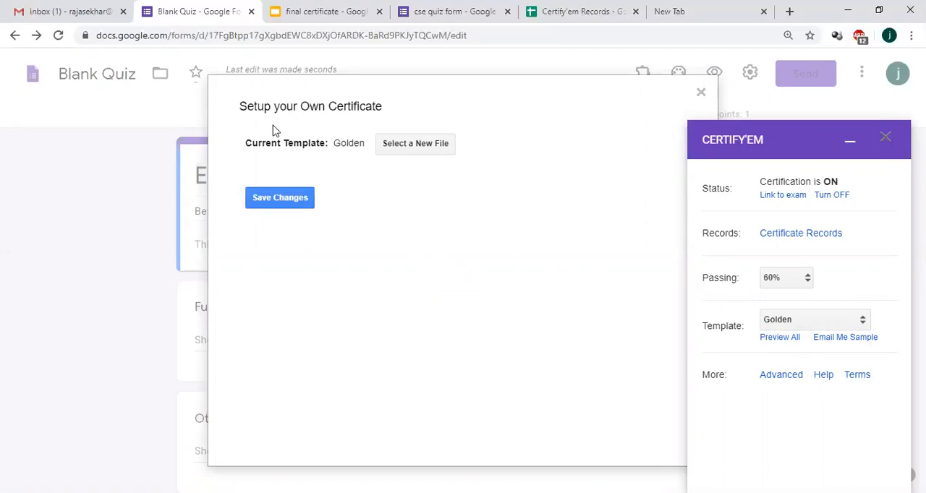
left_click(410, 147)
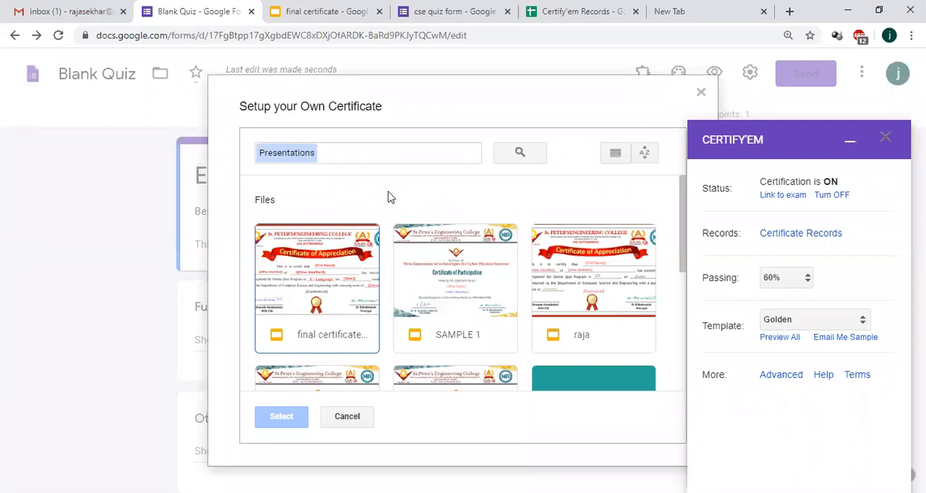
left_click(329, 286)
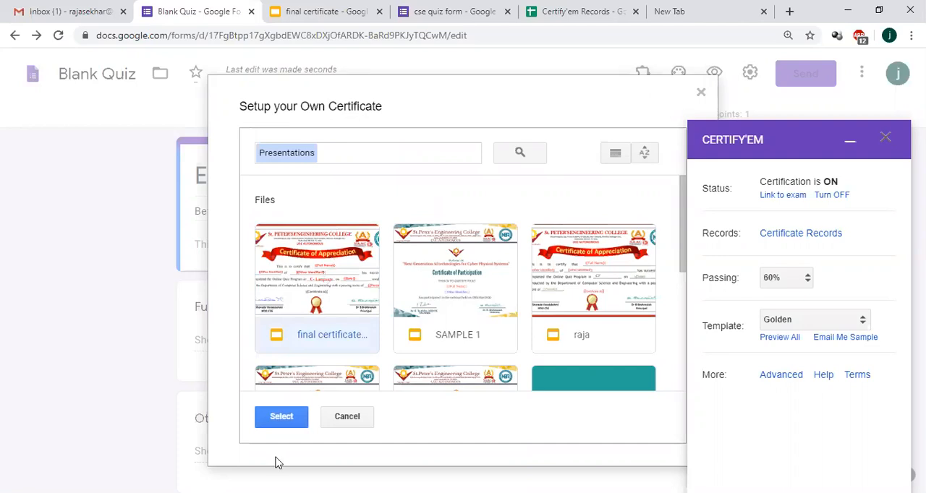
left_click(281, 418)
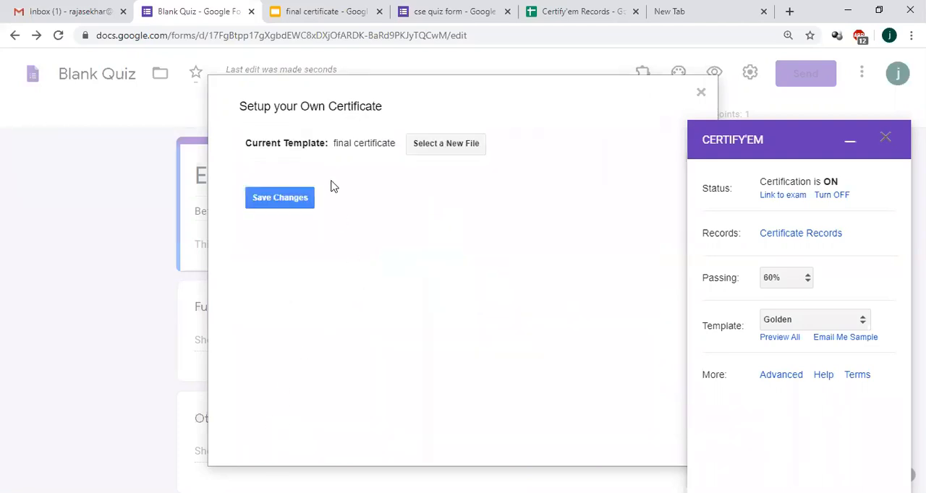
left_click(272, 202)
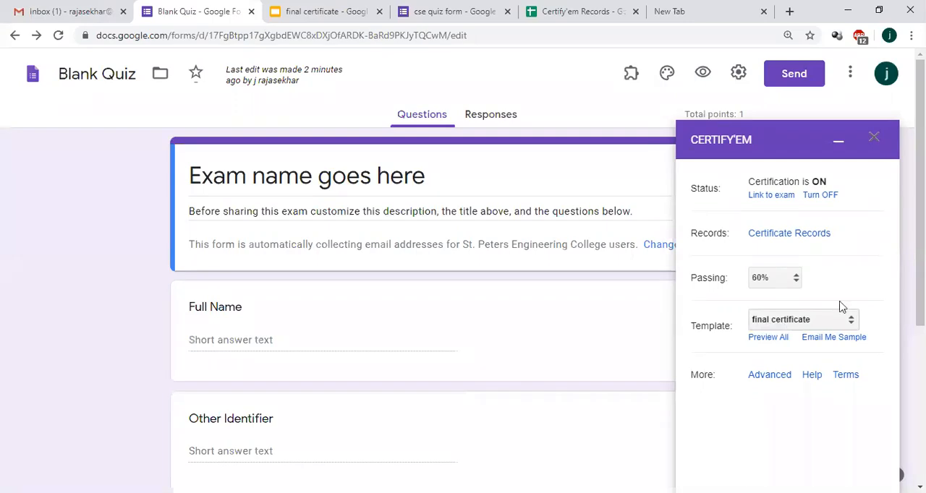
left_click(840, 145)
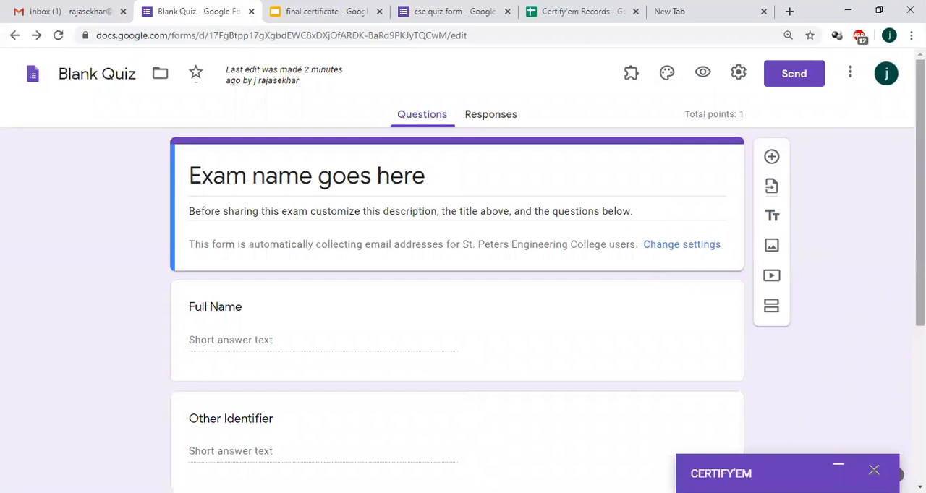
Step: Open the quiz settings and remove the restriction to users in St. Peters Engineering College and its trusted organizations
mouse_move(921, 173)
left_mouse_down()
mouse_move(921, 239)
mouse_move(921, 173)
left_mouse_up()
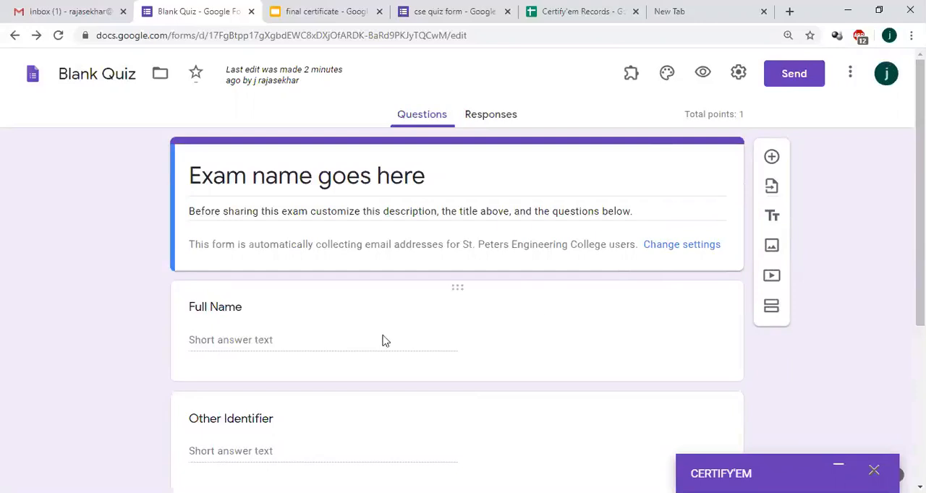
scroll(463, 271, "down", 2)
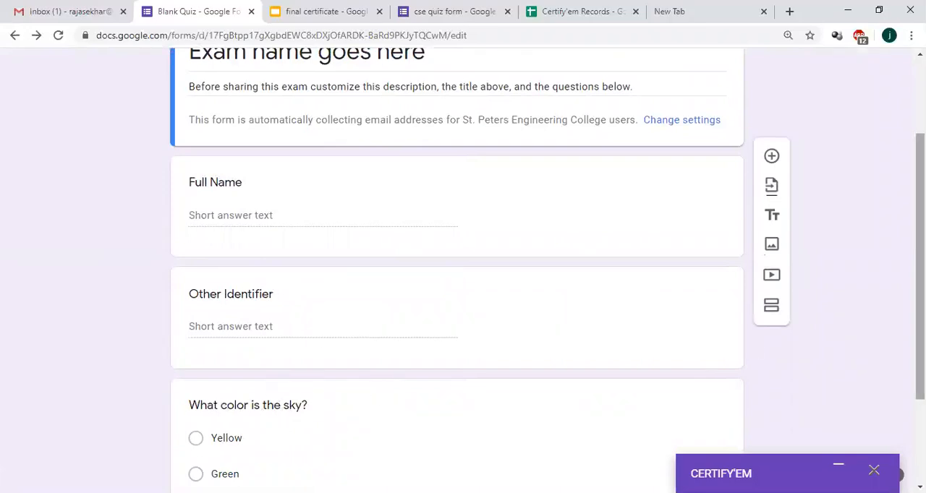
scroll(919, 260, "up", 3)
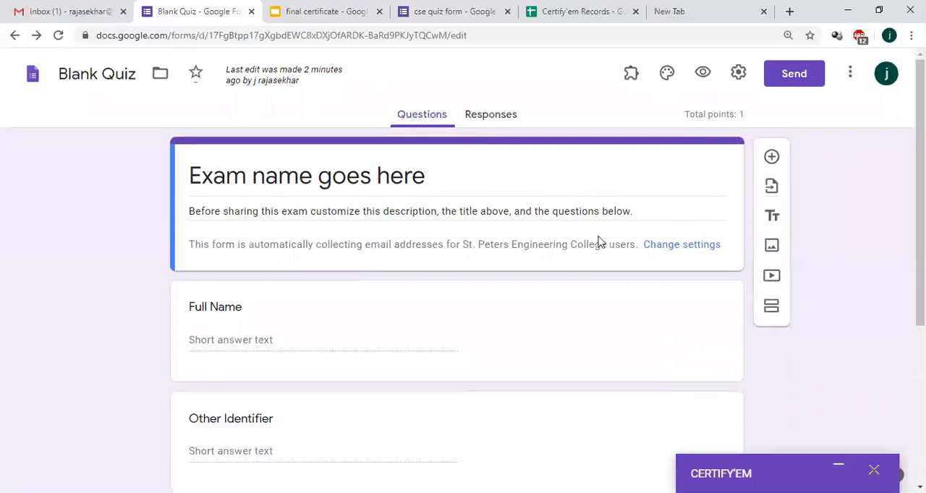
left_click(736, 81)
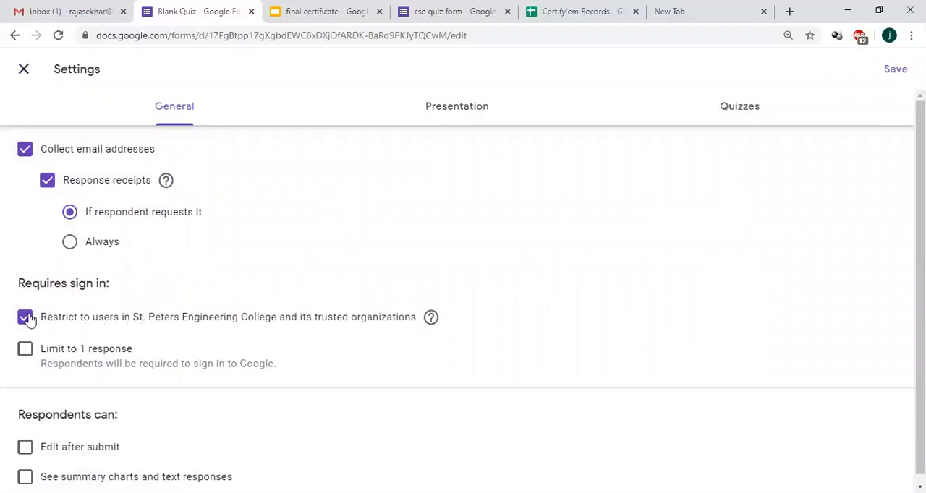
left_click(26, 317)
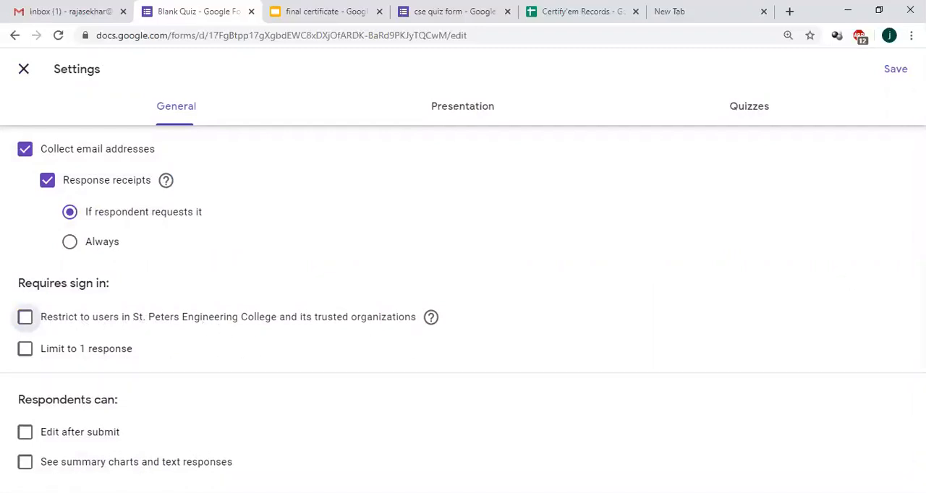
Step: Enable the link to submit another response, check the quiz grading options and save the form settings
left_click(476, 109)
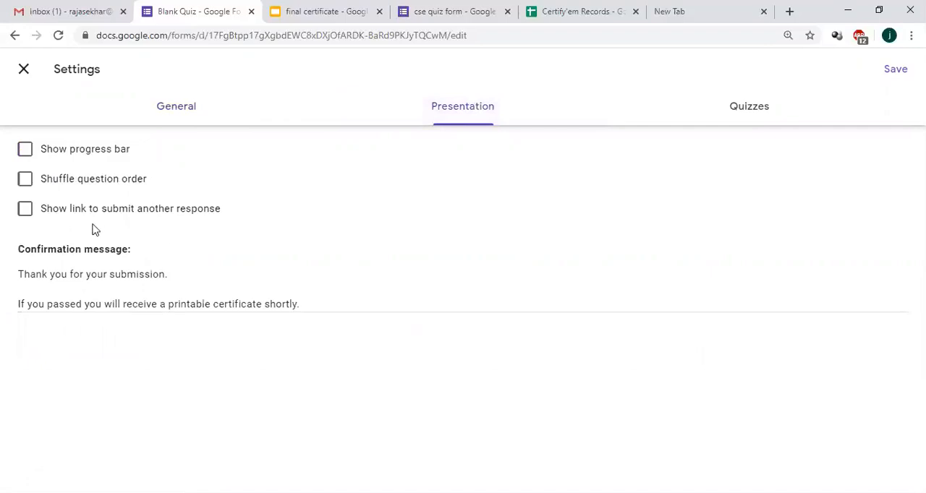
left_click(26, 209)
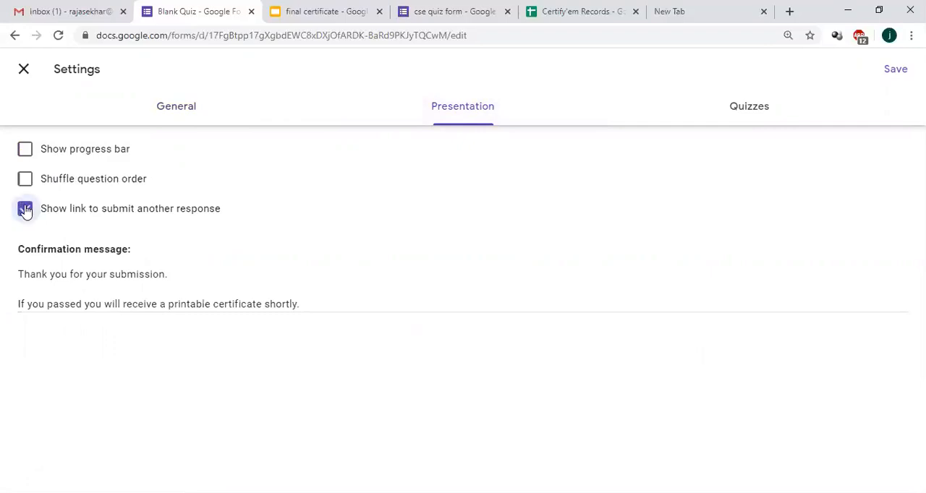
left_click(755, 114)
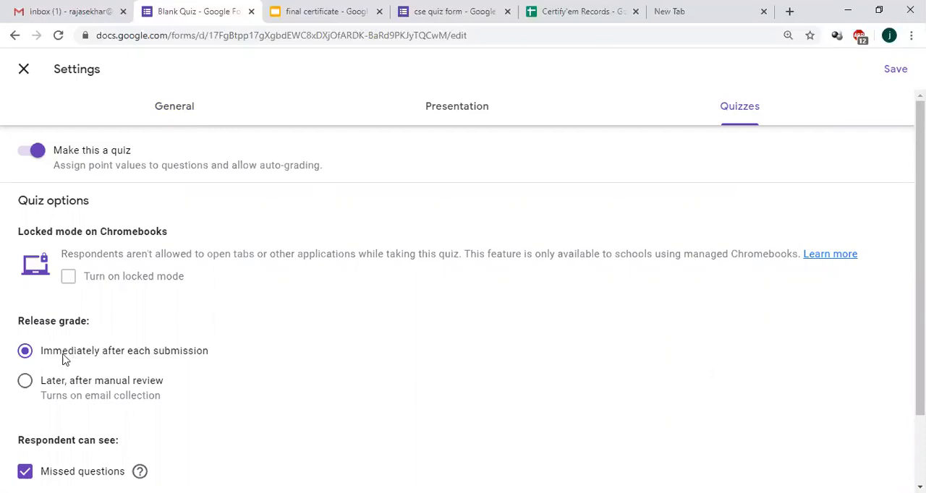
scroll(919, 289, "down", 2)
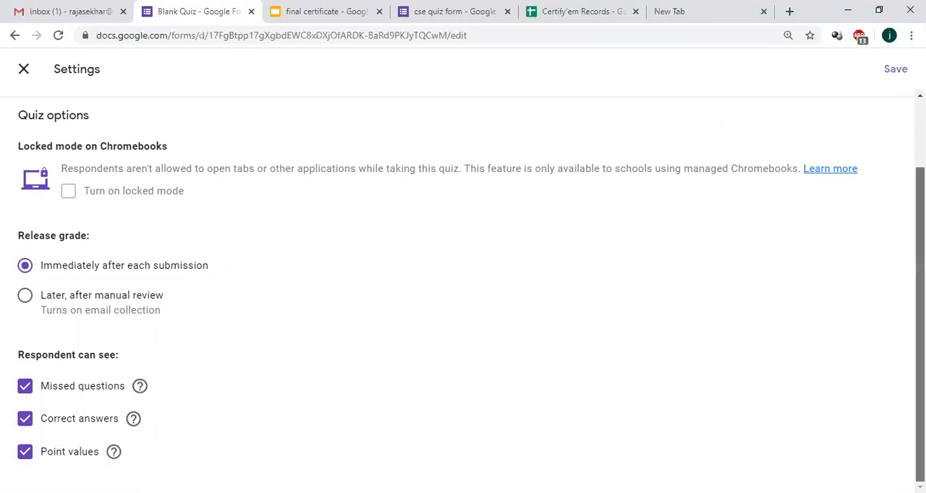
scroll(920, 289, "up", 2)
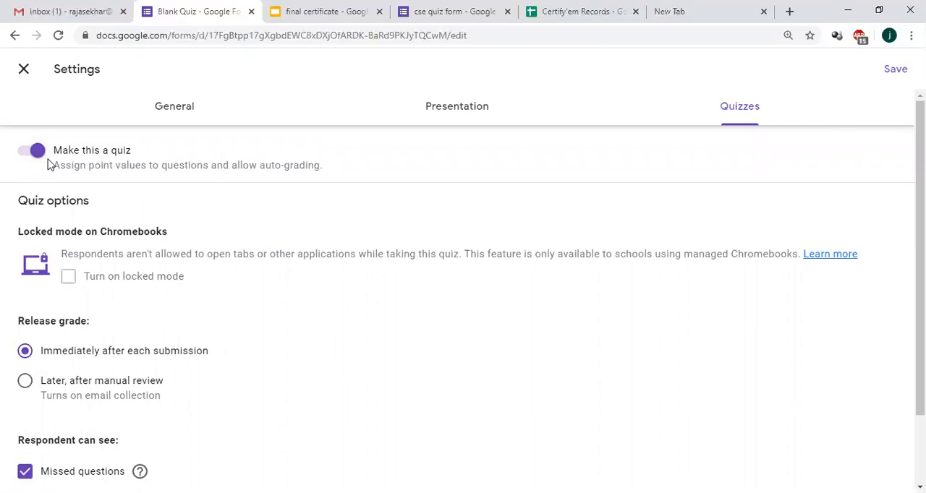
left_click(896, 70)
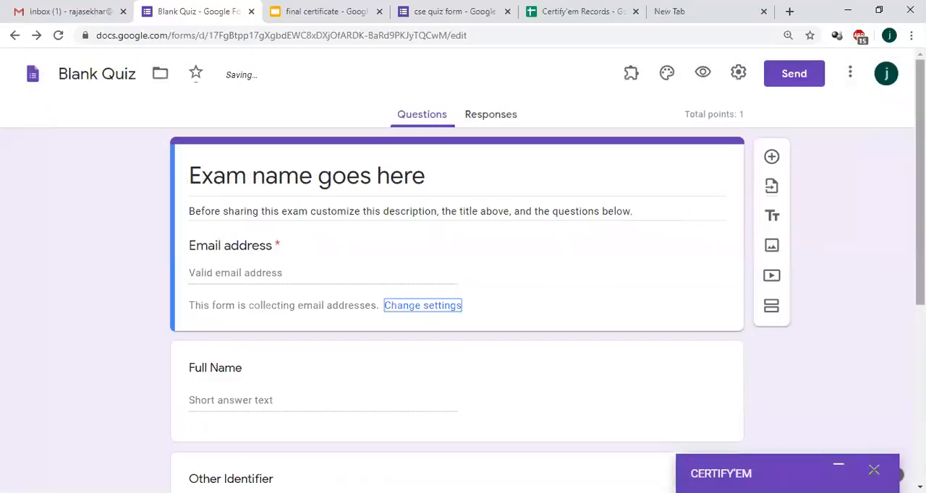
Step: Replace the placeholder exam name in the form title with "cse CF QUIZ1"
mouse_move(920, 148)
left_mouse_down()
mouse_move(919, 170)
mouse_move(920, 147)
left_mouse_up()
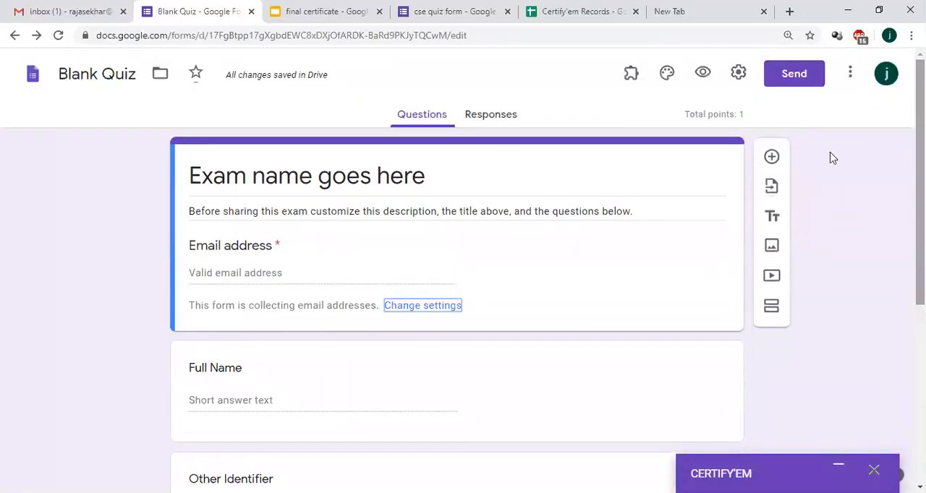
triple_click(359, 175)
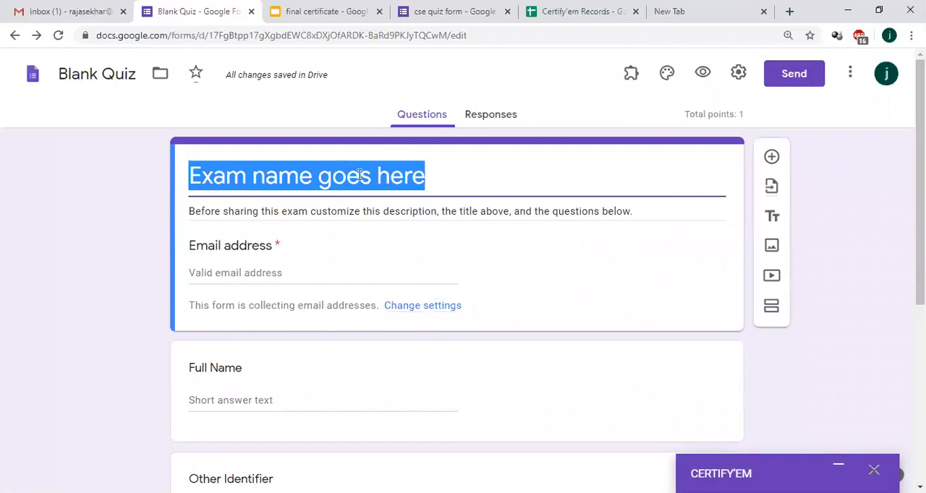
key("BackSpace")
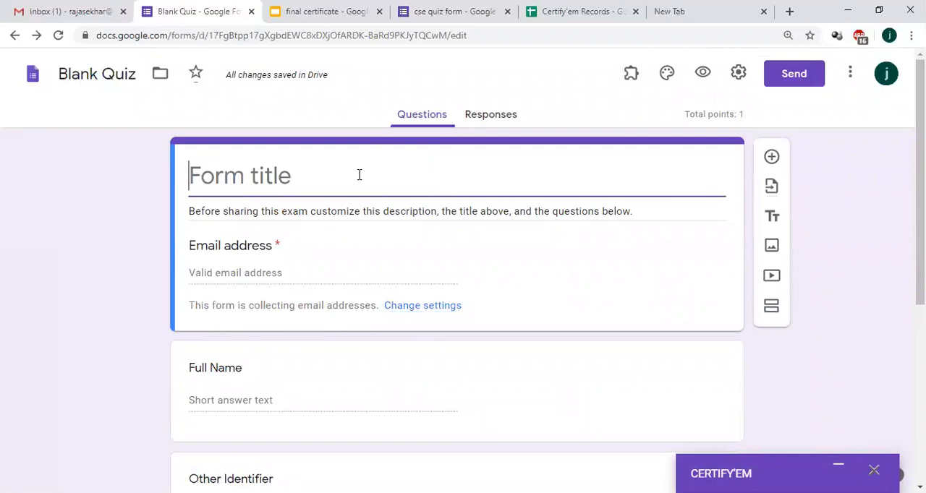
type("cse Quiz 1")
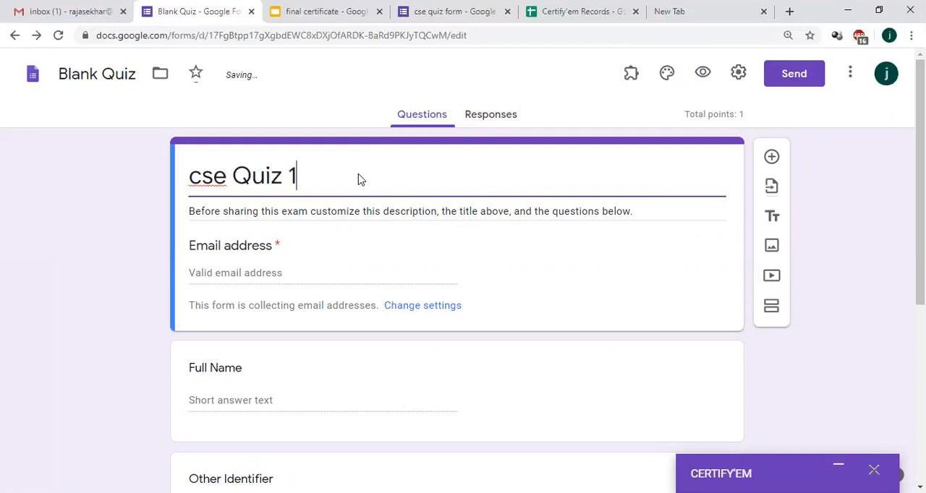
key("BackSpace")
key("BackSpace")
key("BackSpace")
key("BackSpace")
key("BackSpace")
key("BackSpace")
key("BackSpace")
type("cse c")
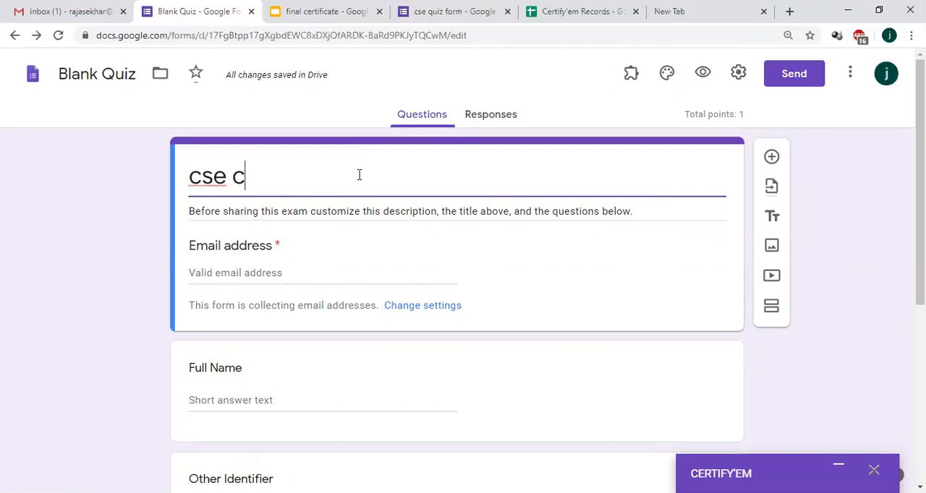
type("f")
key("BackSpace")
key("BackSpace")
type("CF ")
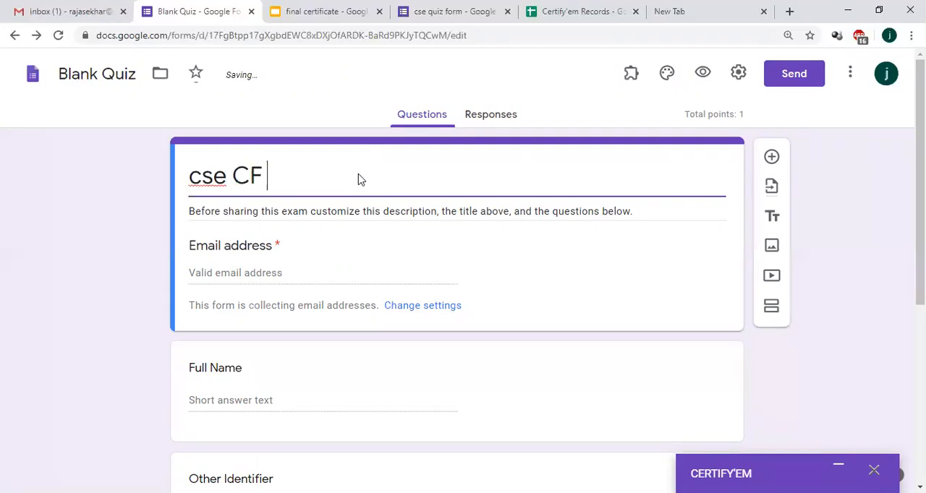
type("QUIZ1")
Step: Rewrite the first word of the form title in capitals as "CSE"
left_click(219, 175)
key("BackSpace")
key("BackSpace")
key("BackSpace")
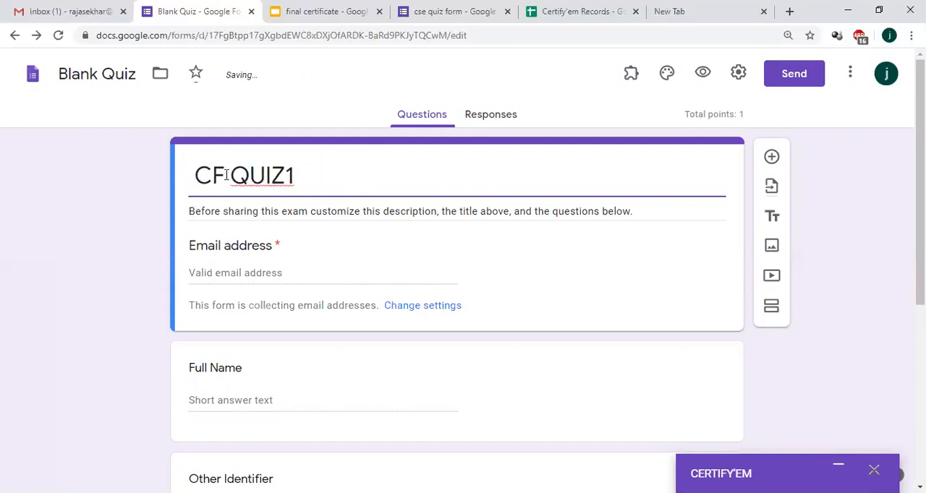
type("c")
key("BackSpace")
type("SE")
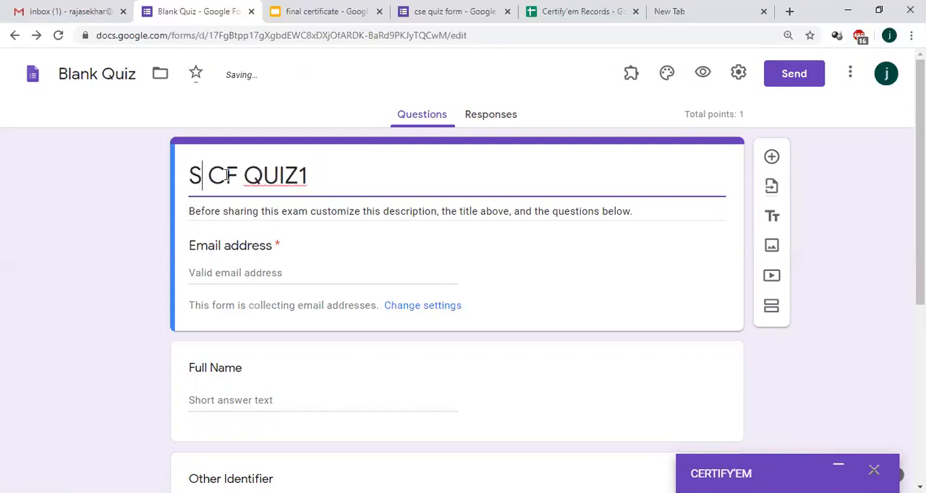
key("BackSpace")
key("BackSpace")
type("CSE")
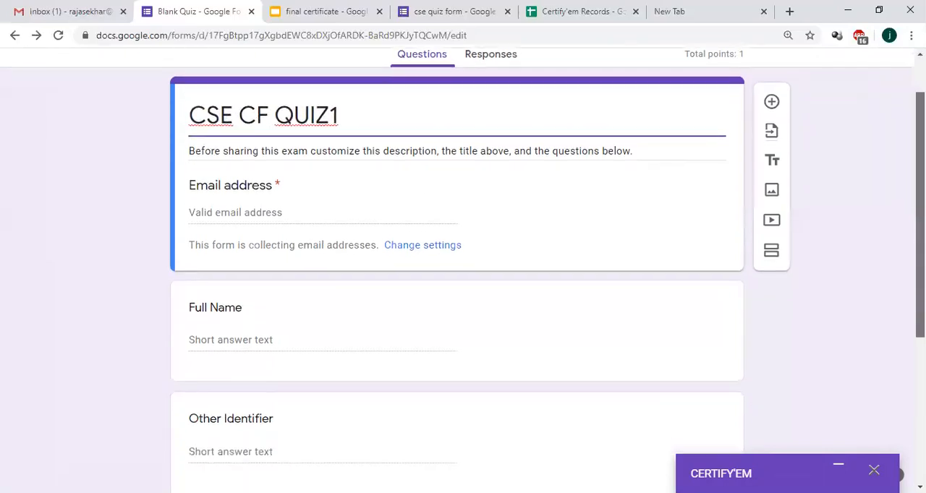
Step: Examine the Full Name and Other Identifier questions and switch to the "final certificate" presentation in Google Slides
scroll(299, 219, "down", 1)
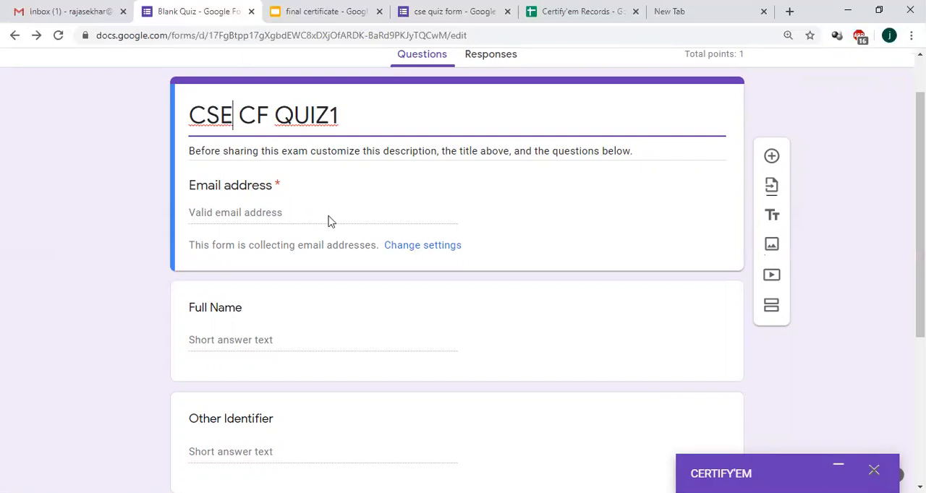
left_click(232, 340)
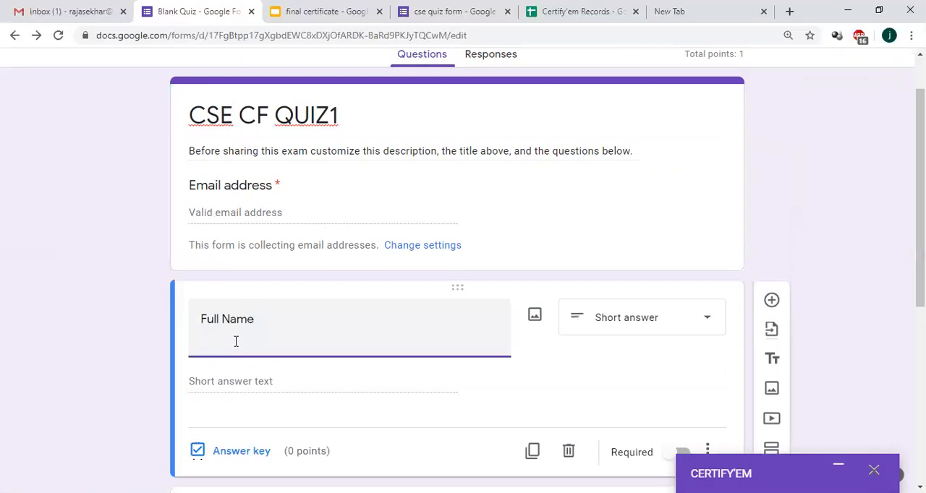
left_click_drag(920, 209, 920, 305)
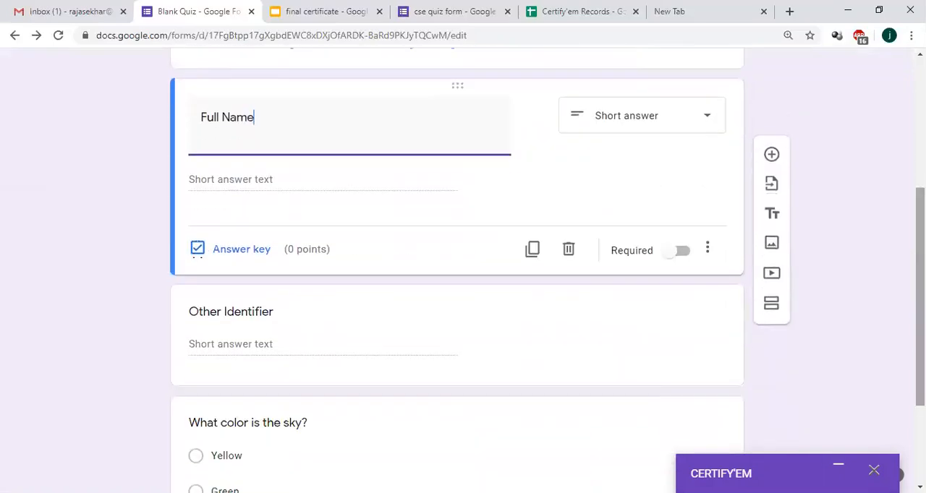
left_click(262, 312)
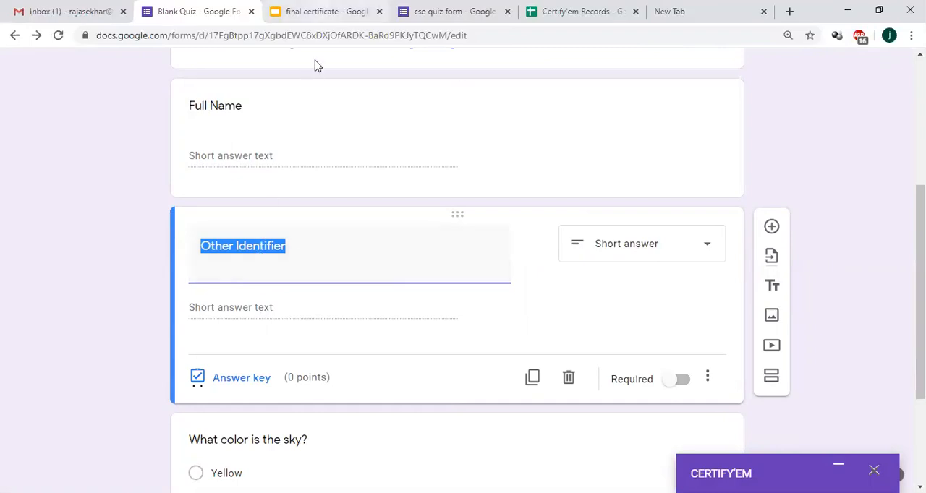
left_click(318, 12)
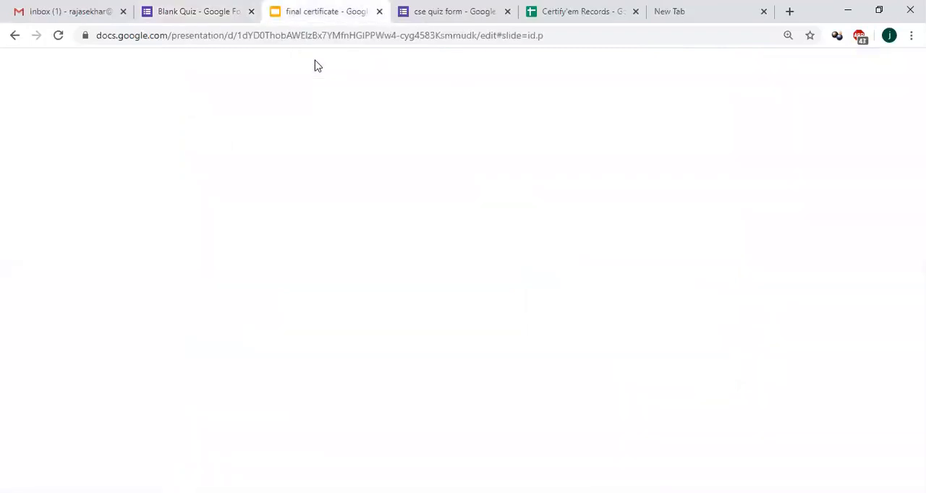
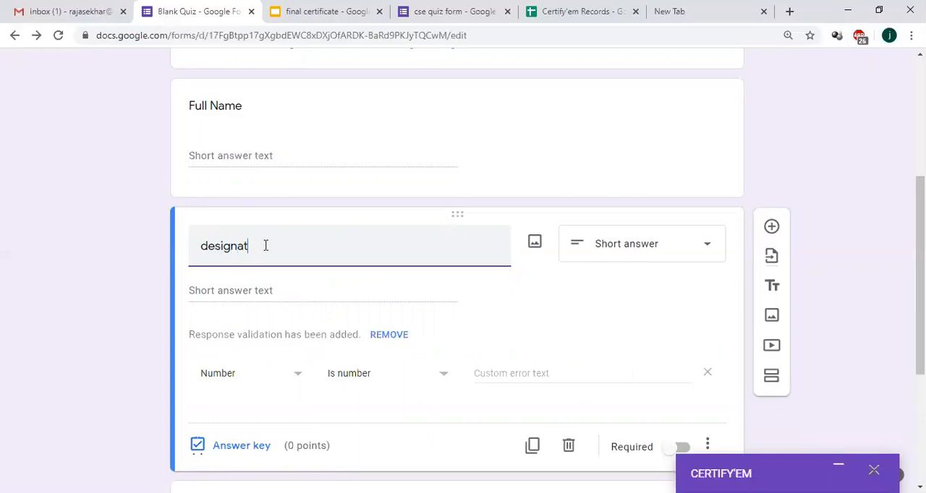
Step: Finish retitling the question below Full Name for the respondent's designation and capitalize its first letter
key("BackSpace")
type("ion")
key("Left")
key("Left")
key("Left")
key("BackSpace")
type("D")
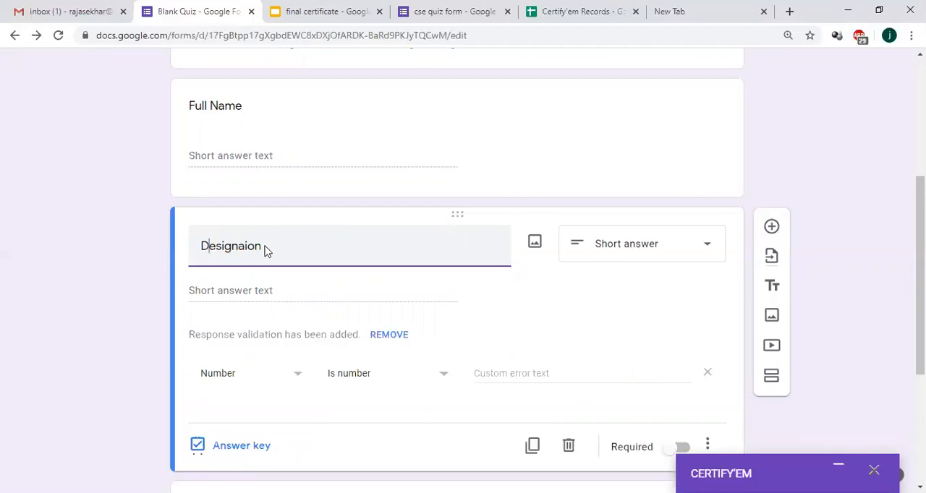
Step: Correct the spelling of the question title to "Designation" with the spell-check suggestion and remove its number validation
left_click(241, 248)
type("t")
key("Home")
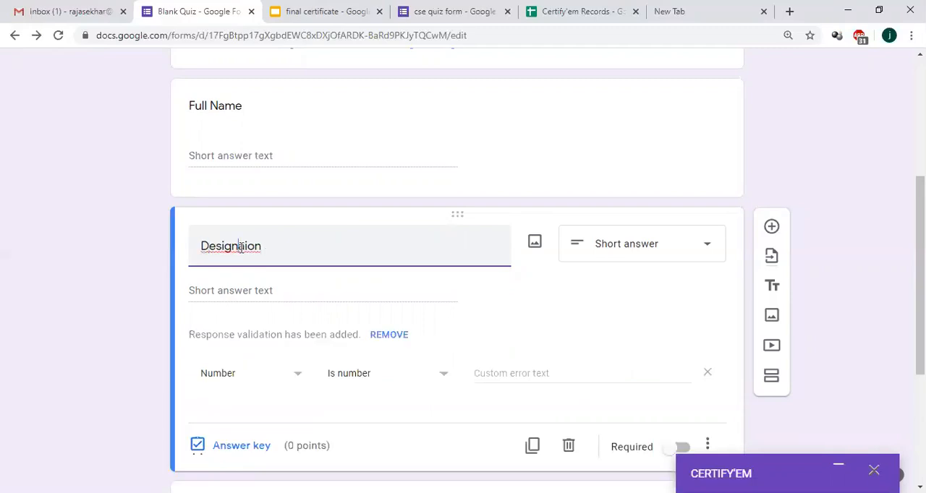
double_click(241, 247)
right_click(240, 253)
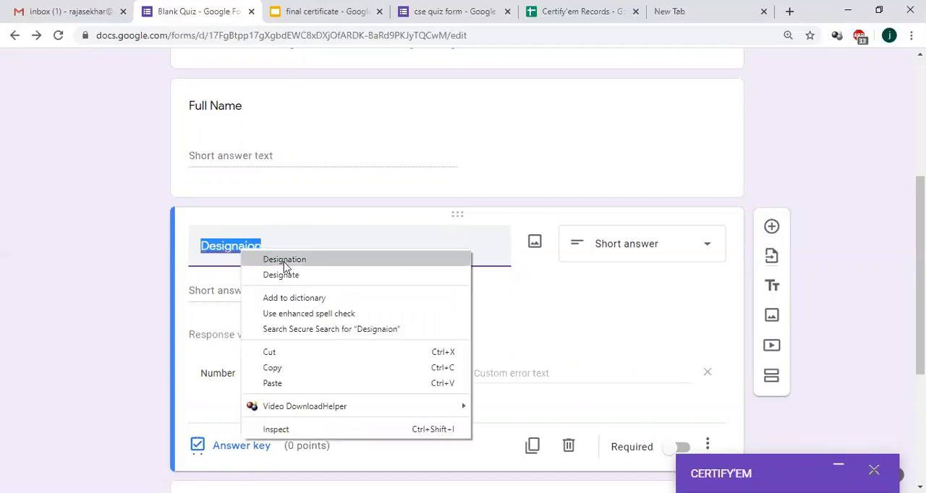
left_click(285, 260)
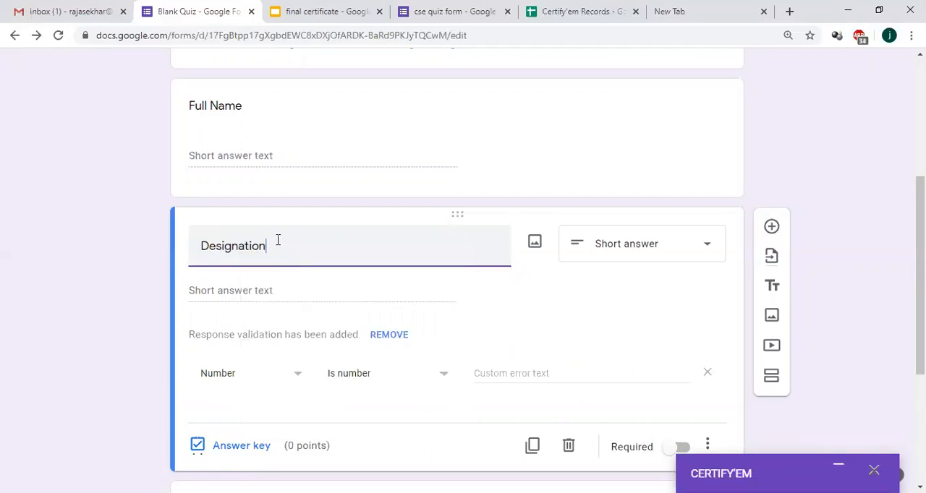
Step: Add a short answer question titled "College Name" below Designation
left_click(772, 227)
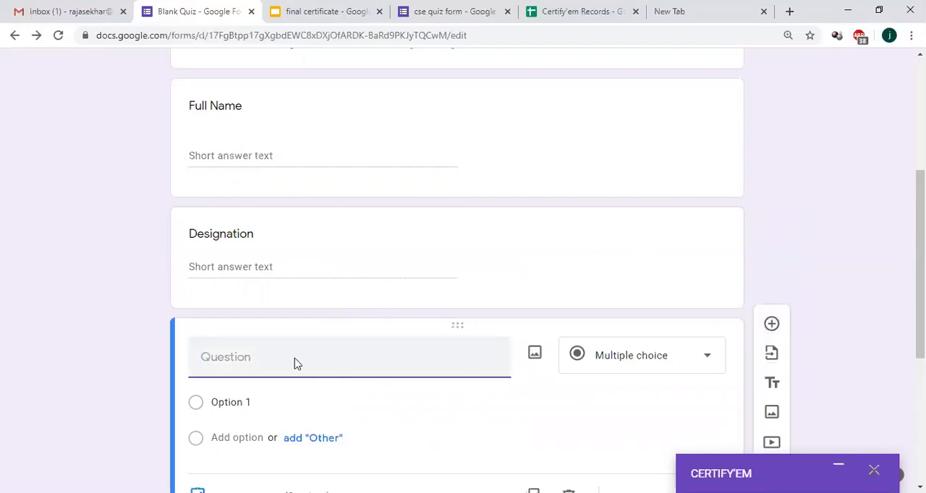
type("College Name")
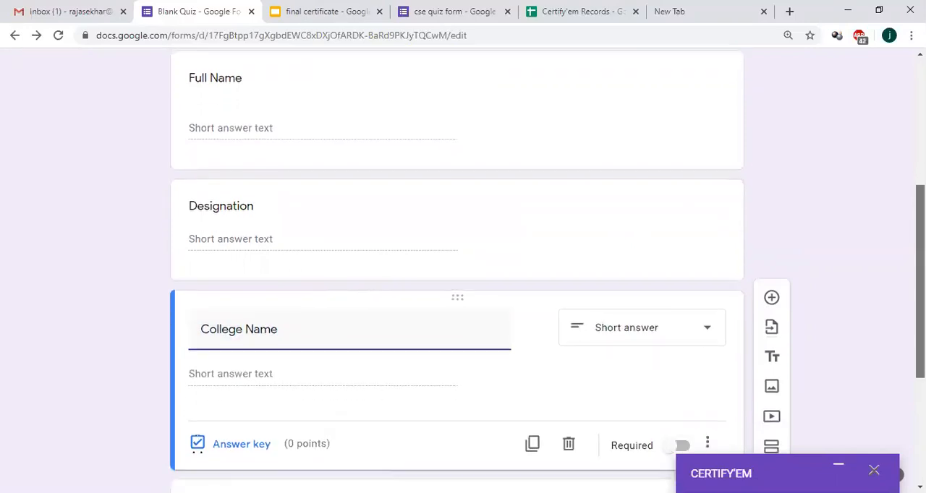
Step: Compare the form's identity questions with the placeholders in the "final certificate" presentation and return to the form
scroll(283, 246, "up", 3)
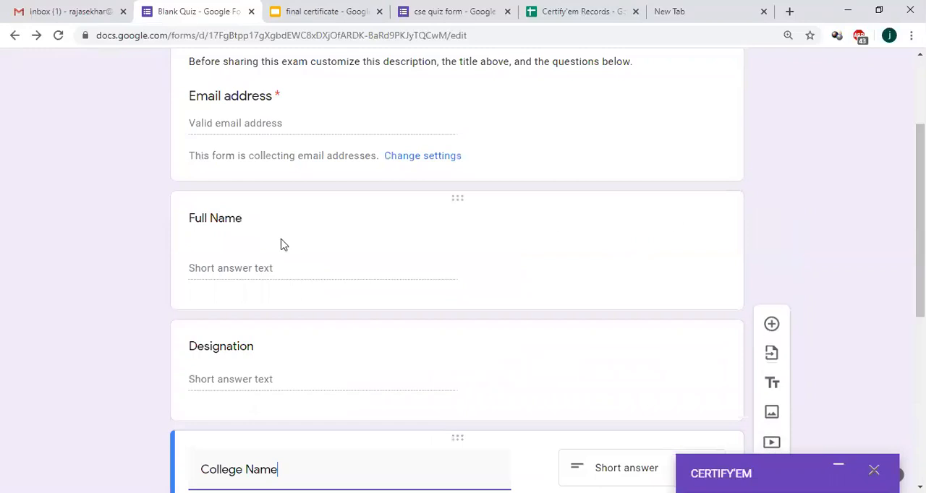
key("ctrl+Tab")
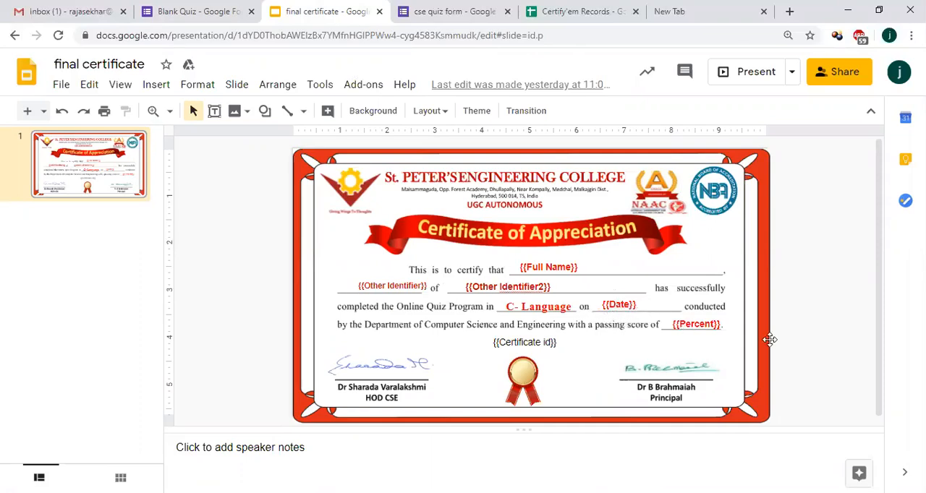
left_click(199, 8)
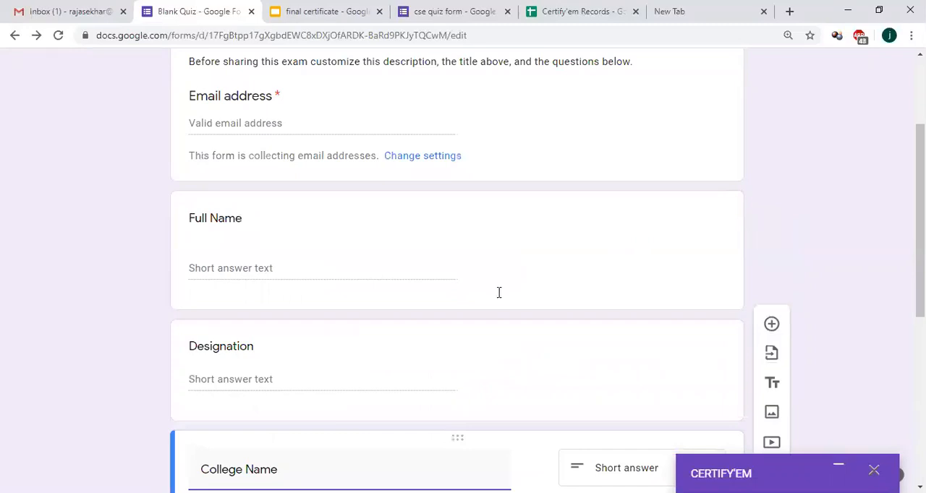
Step: Make the College Name, Designation and Full Name questions required
scroll(498, 292, "down", 3)
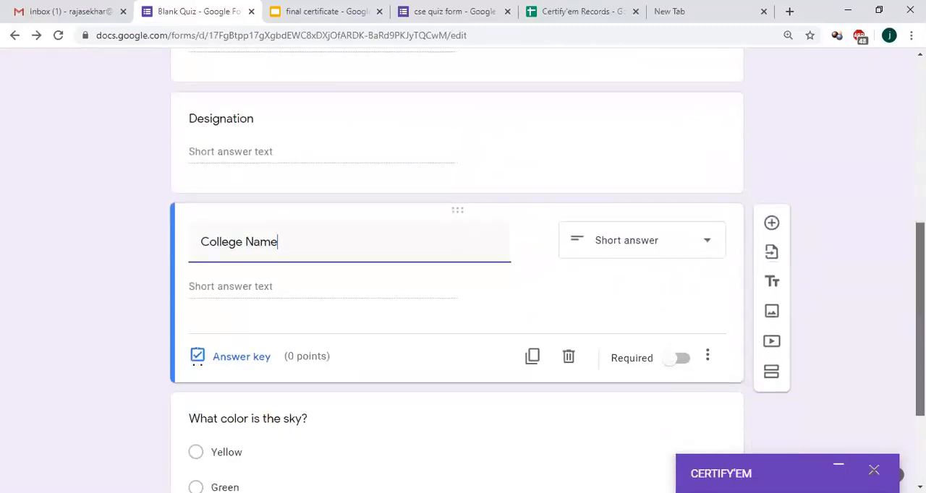
scroll(480, 359, "down", 2)
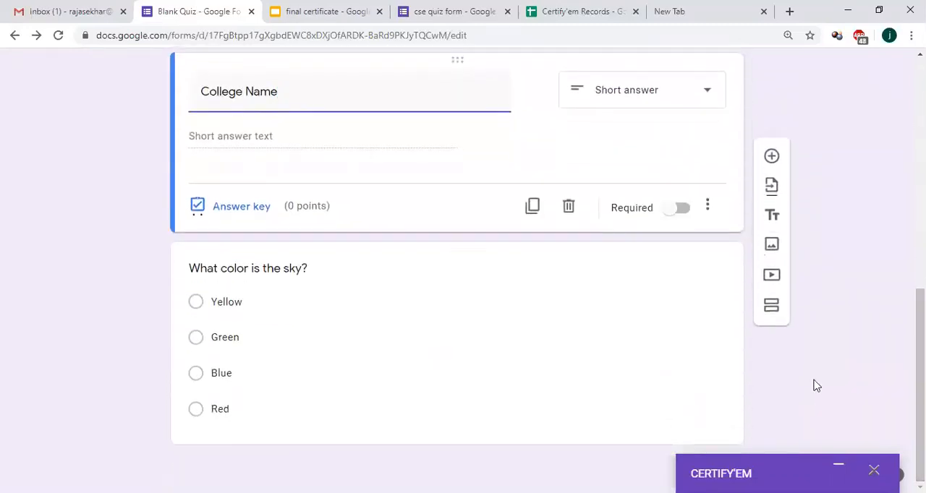
left_click(680, 208)
scroll(678, 213, "up", 4)
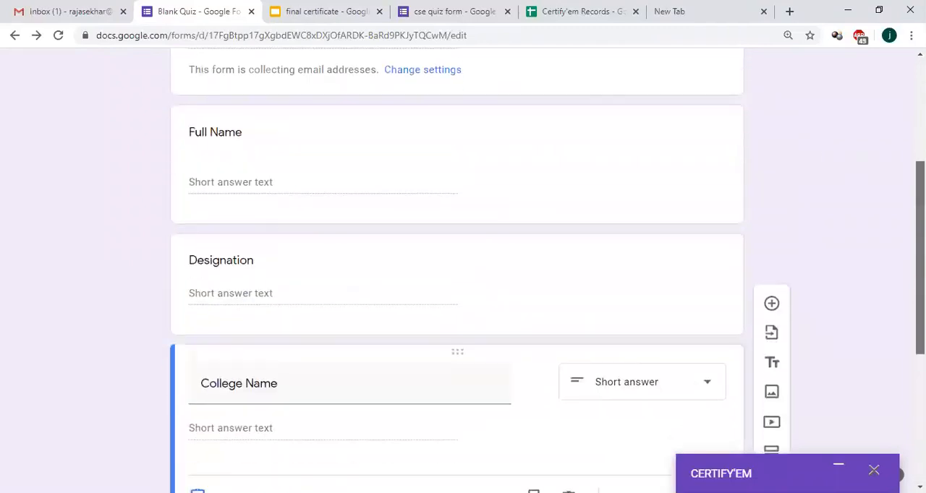
left_click(567, 246)
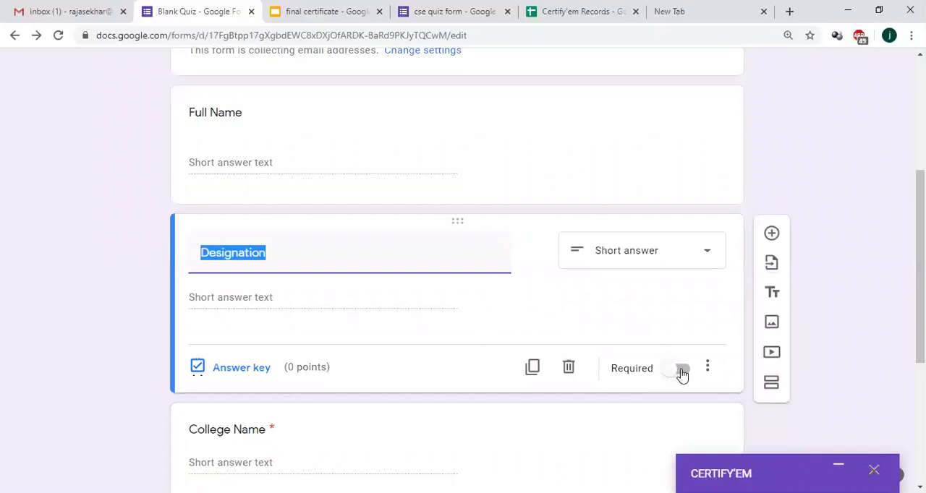
left_click(682, 371)
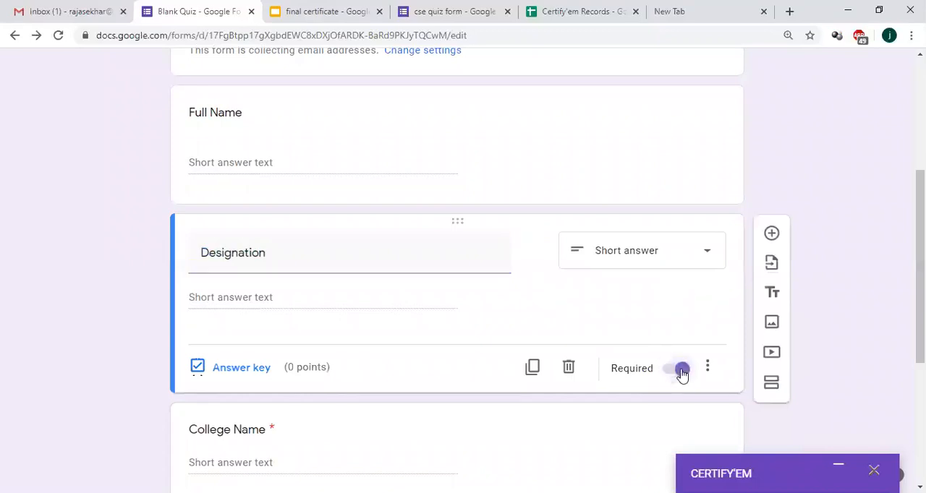
left_click(600, 120)
left_click(680, 259)
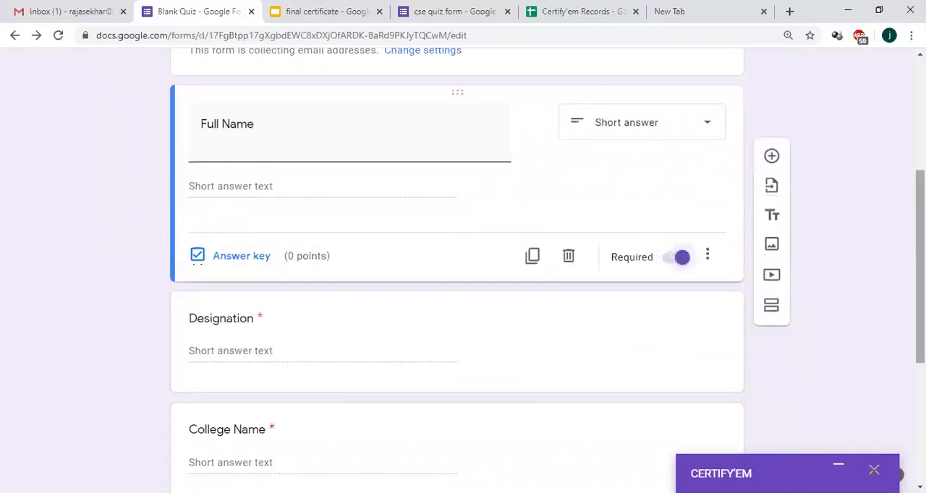
Step: Number the sky color question by adding "1." before its title
scroll(457, 272, "up", 2)
scroll(458, 272, "down", 3)
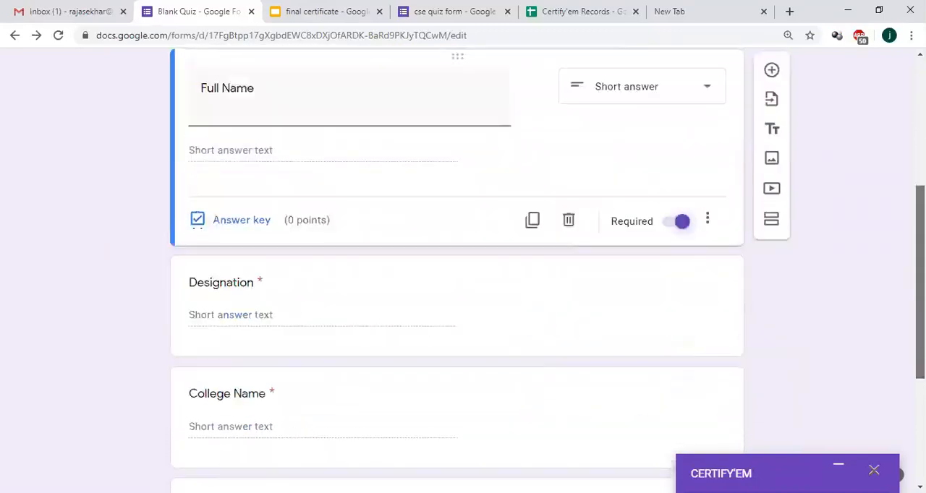
scroll(447, 394, "down", 3)
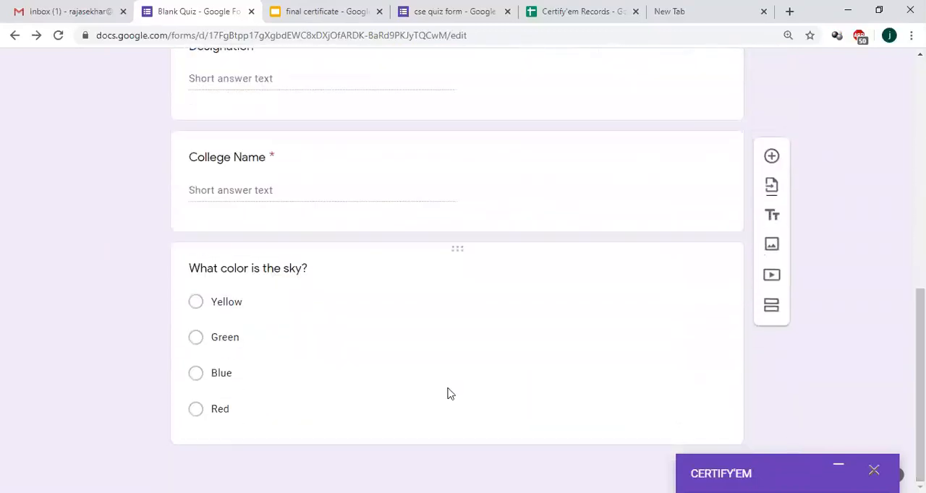
left_click(323, 272)
left_click(197, 203)
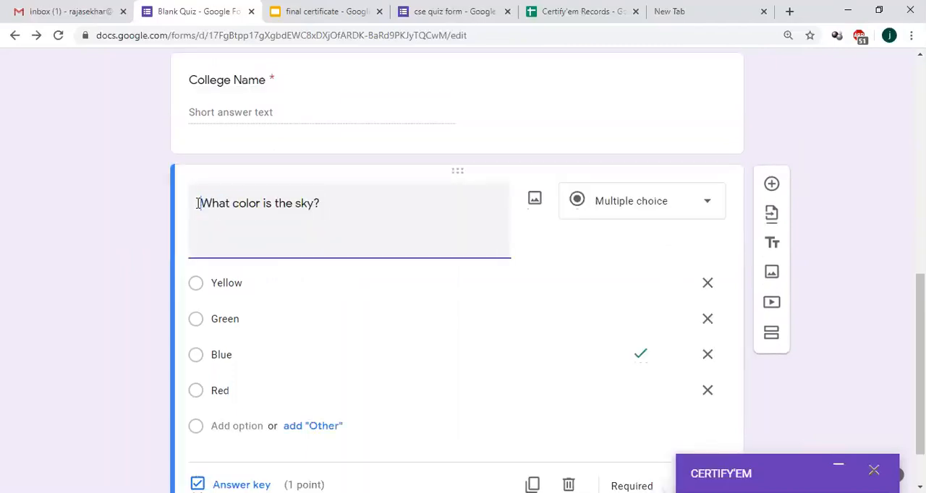
type("1.")
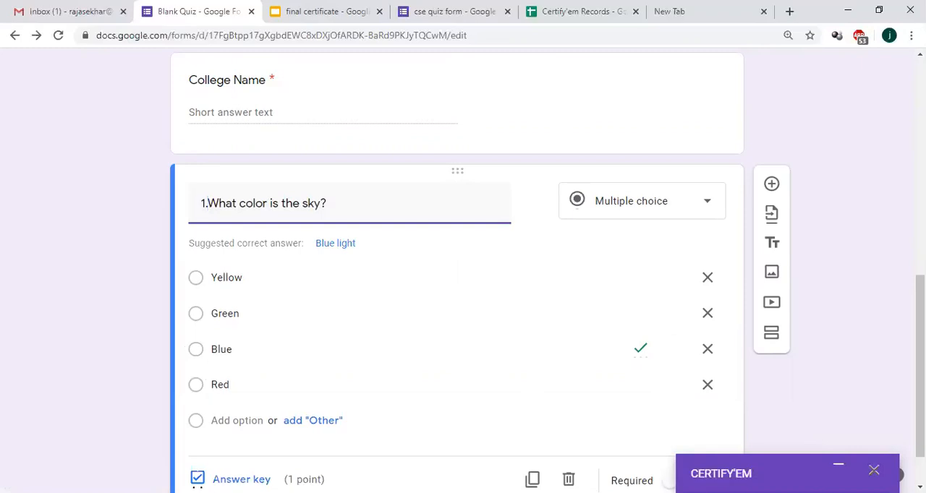
Step: Set the answer key of question 1 to Blue, worth 1 point
scroll(547, 270, "down", 2)
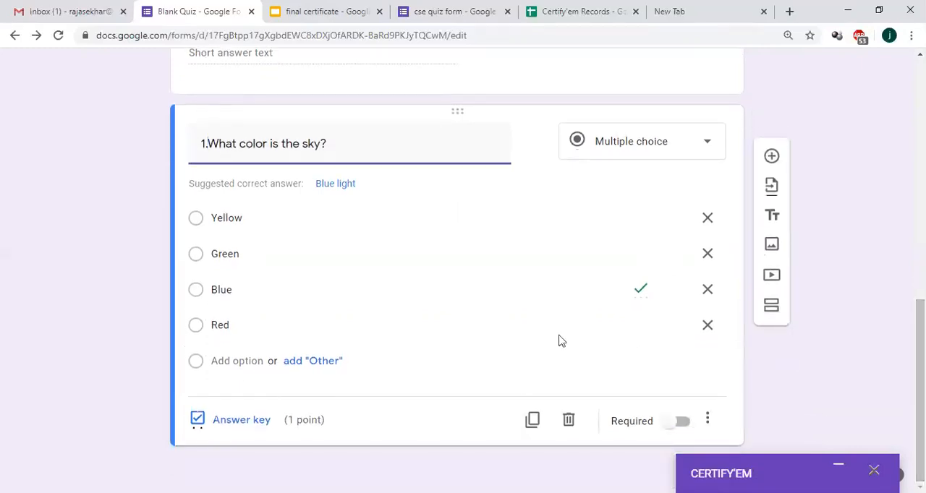
left_click(238, 421)
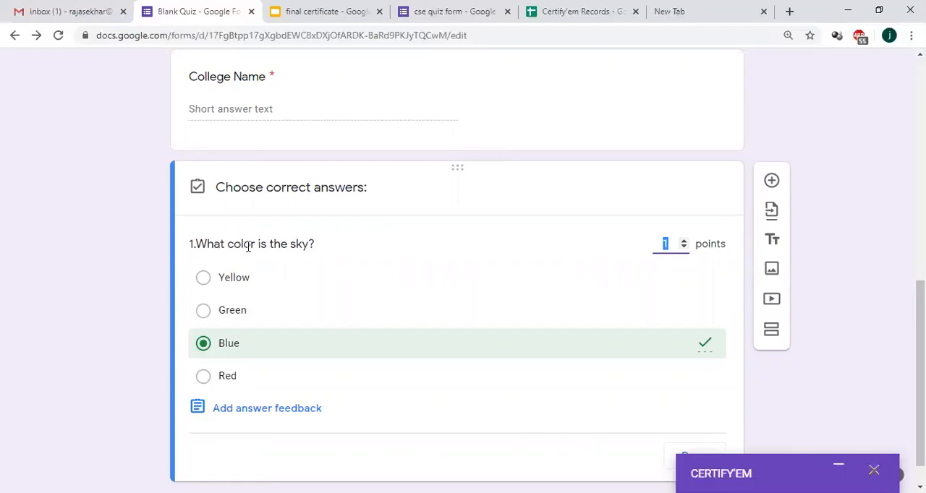
left_click(210, 348)
left_click(210, 348)
left_click(669, 245)
key("BackSpace")
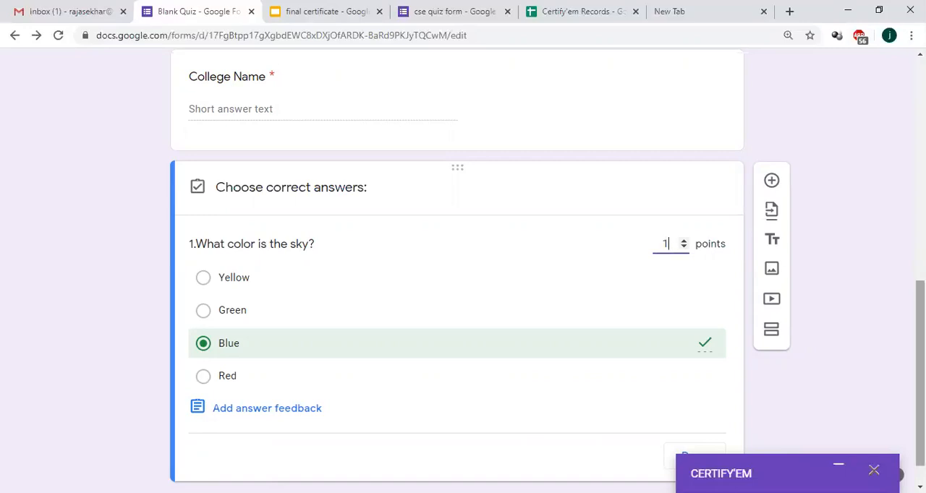
left_click_drag(920, 362, 920, 378)
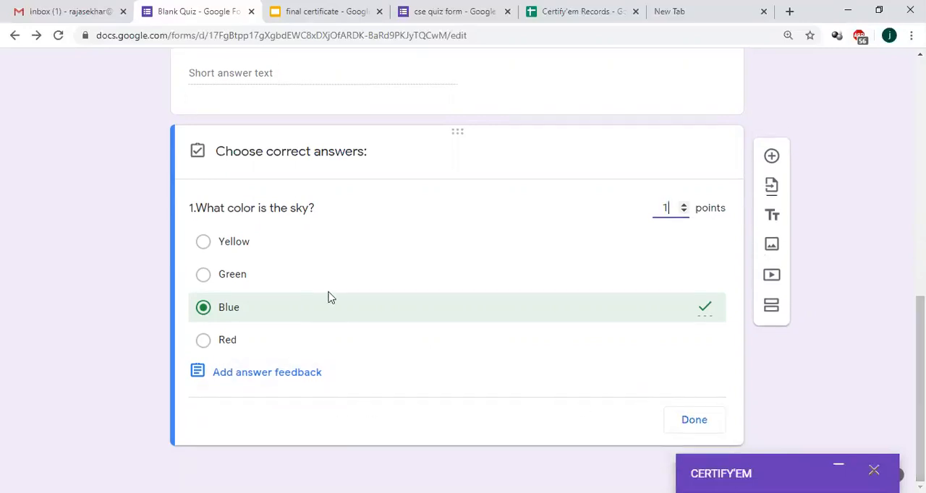
left_click(685, 427)
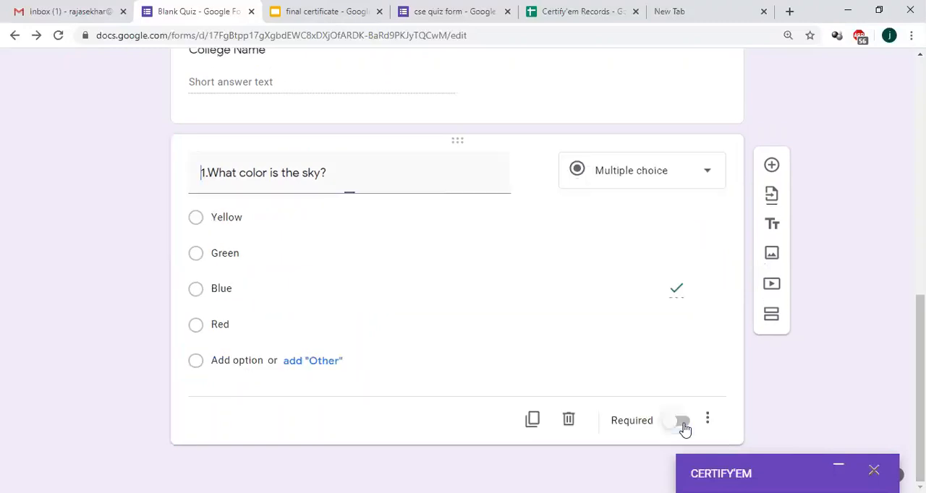
Step: Add a multiple choice question, reuse the first question's title and renumber it as "2.What color is the sky?"
left_click(773, 158)
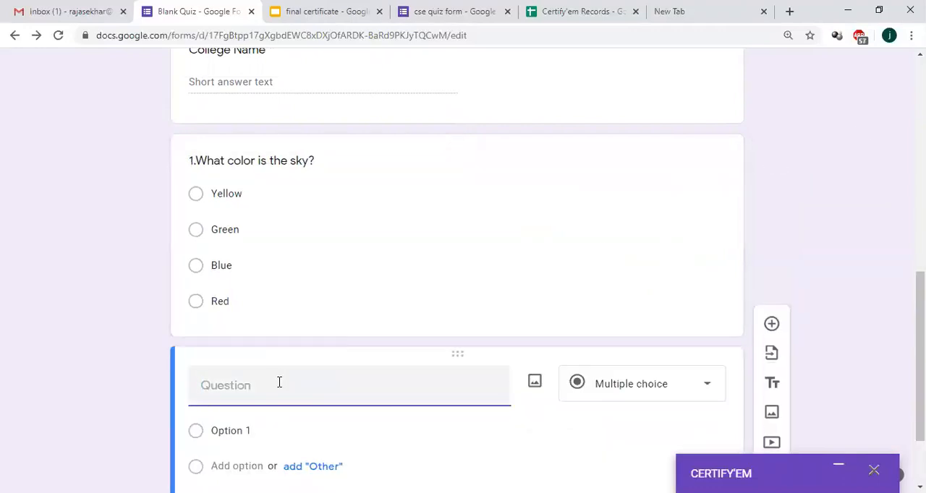
left_click(317, 162)
key("ctrl+c")
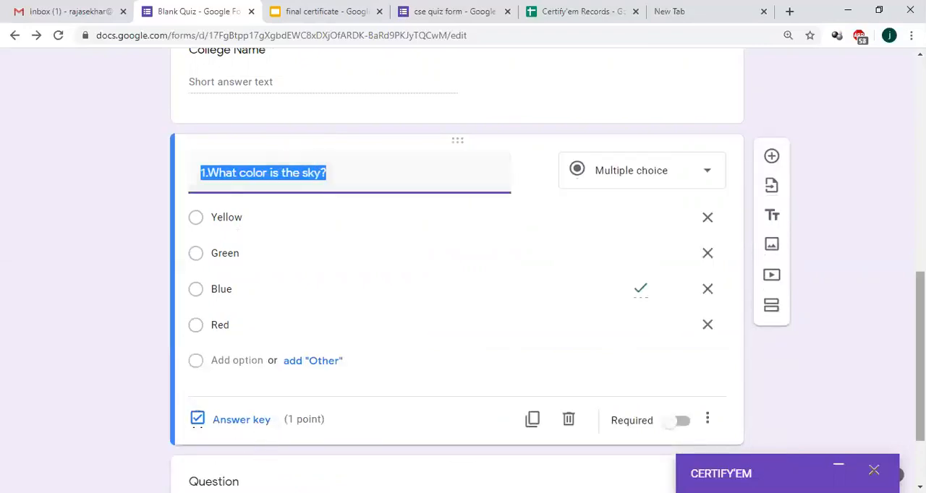
scroll(320, 415, "down", 2)
left_click(240, 398)
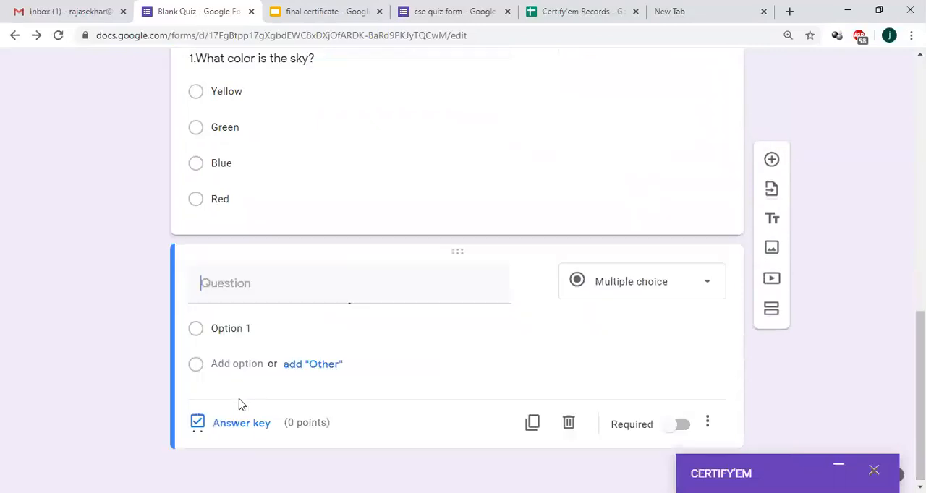
left_click(246, 303)
key("ctrl+v")
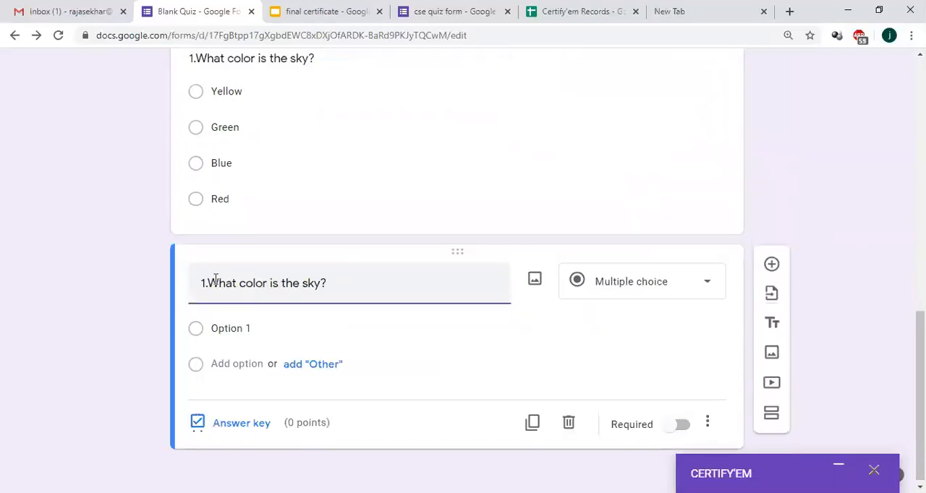
key("BackSpace")
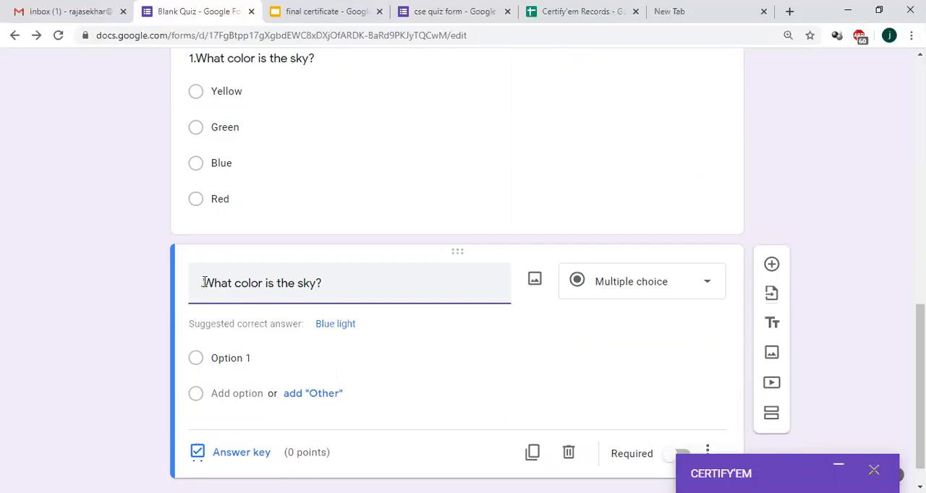
type("2.")
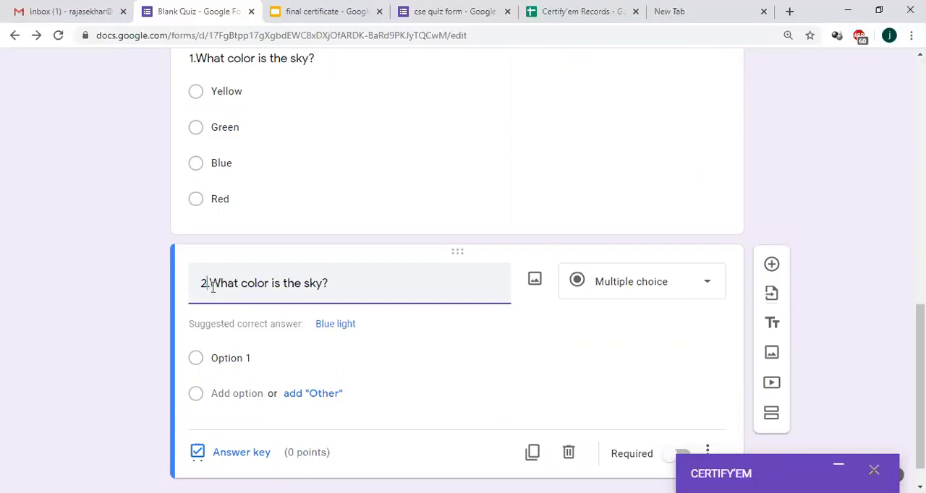
Step: Give question 2 the answer options "a", "b" and "c"
left_click(225, 357)
type("a")
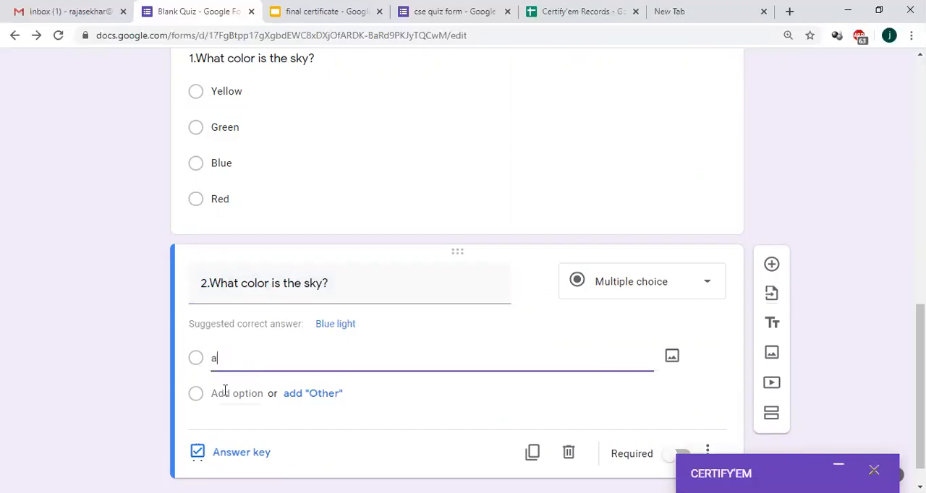
left_click(230, 401)
type("b")
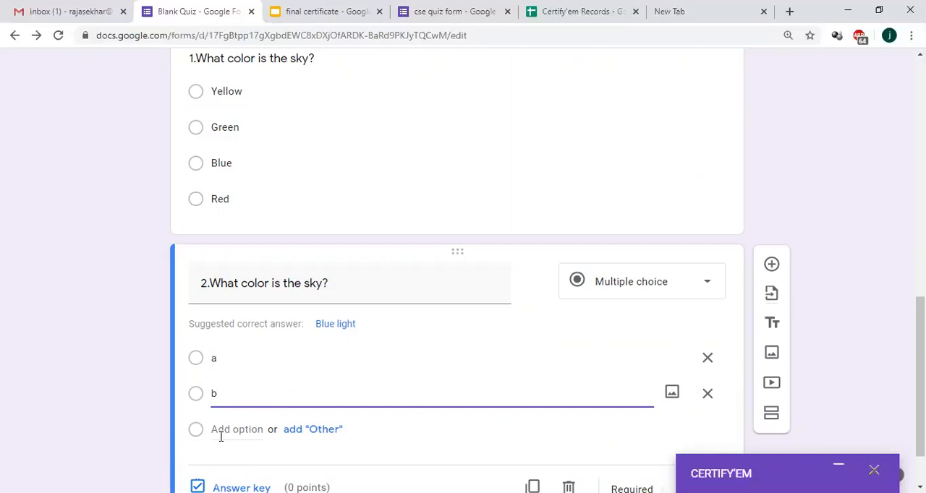
left_click(234, 432)
type("c")
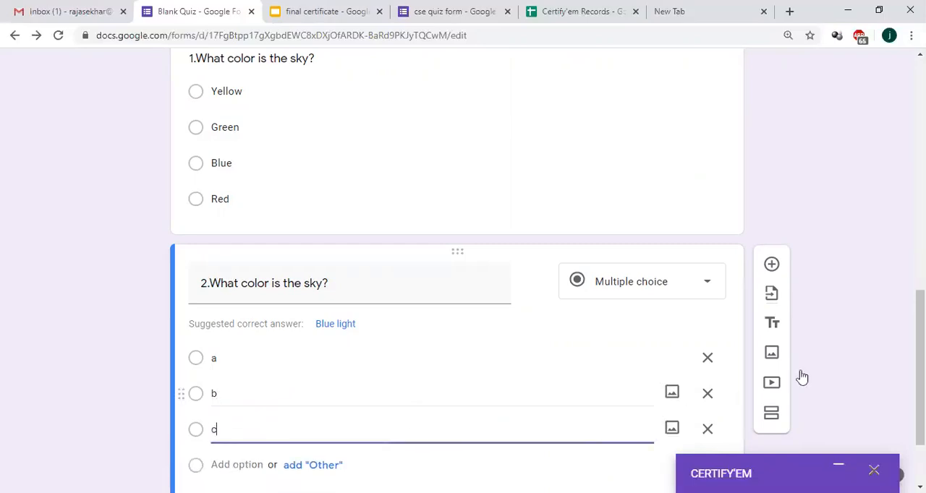
scroll(253, 403, "down", 2)
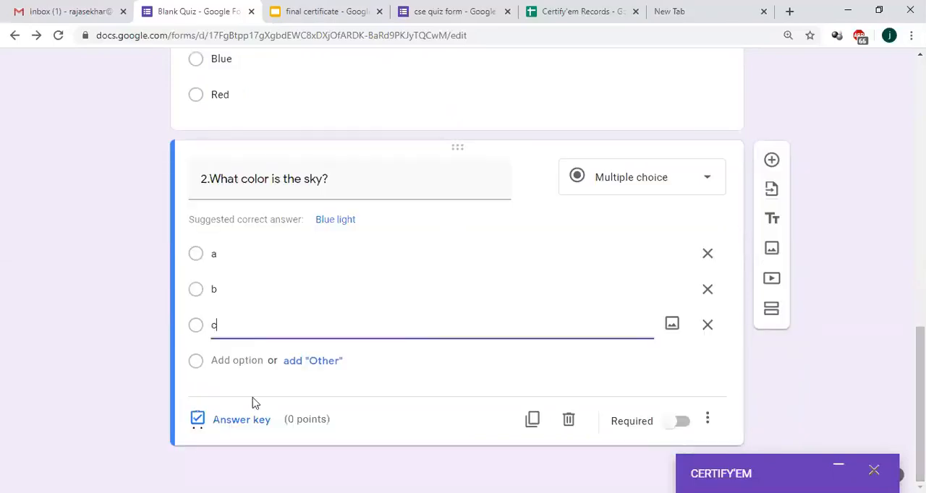
Step: Add answer option "d" to question 2 and set its answer key to c, worth 1 point
left_click(228, 360)
type("d")
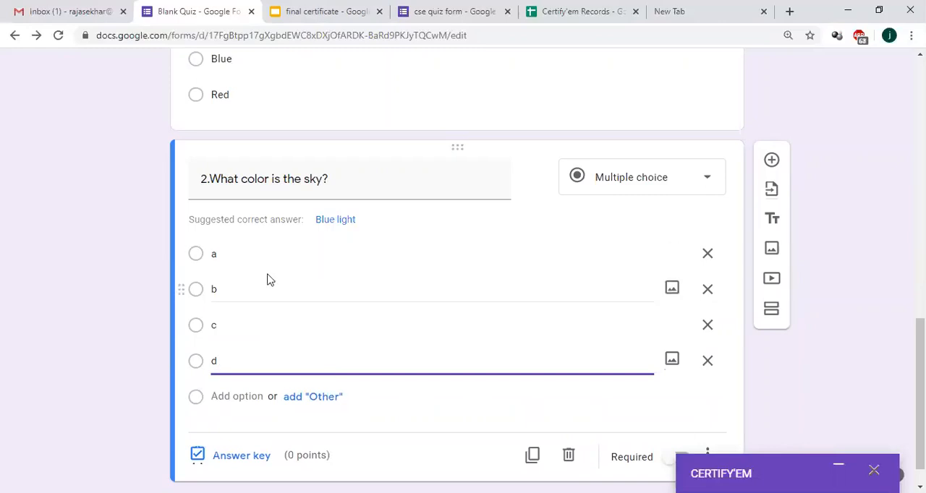
left_click(238, 456)
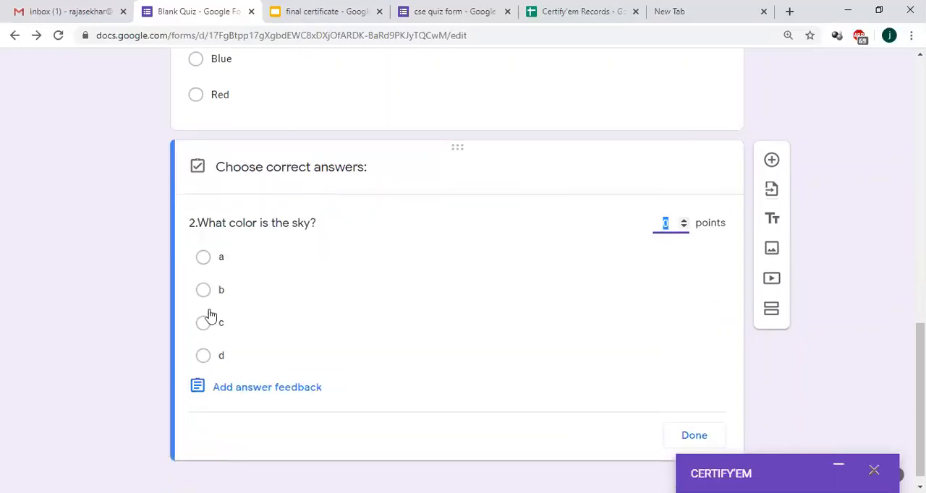
left_click(202, 322)
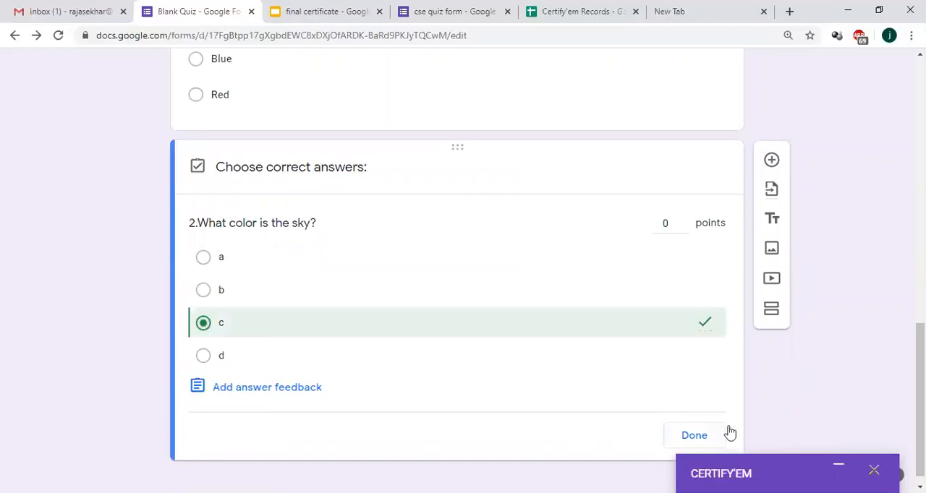
left_click(669, 224)
left_click(694, 436)
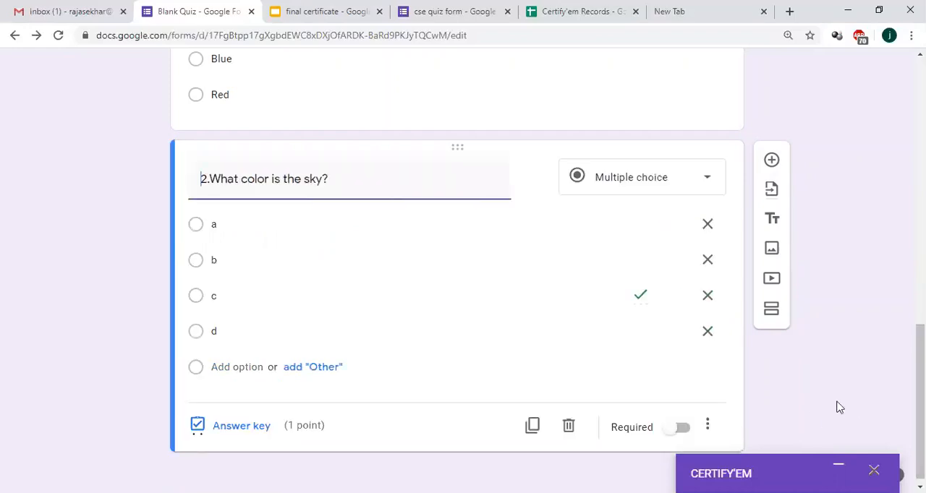
Step: Review question 1's options, answer key and Required setting along with question 2
scroll(553, 215, "up", 3)
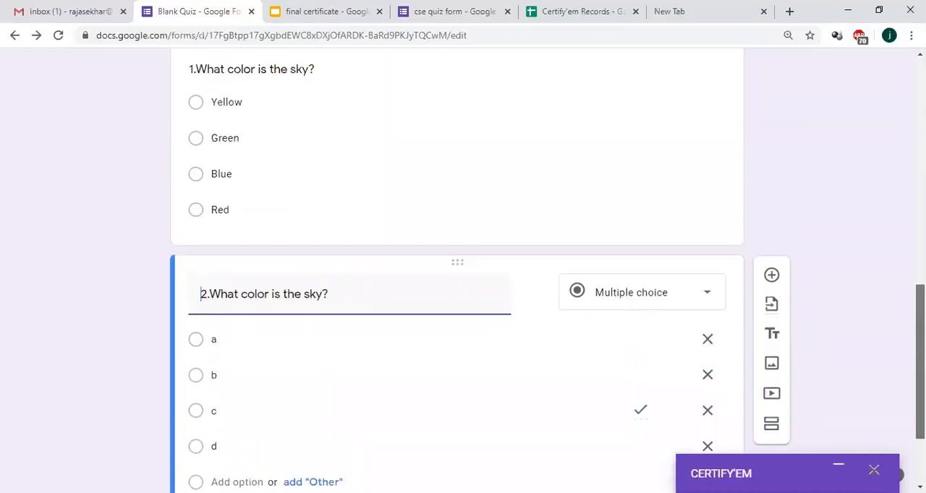
left_click(575, 163)
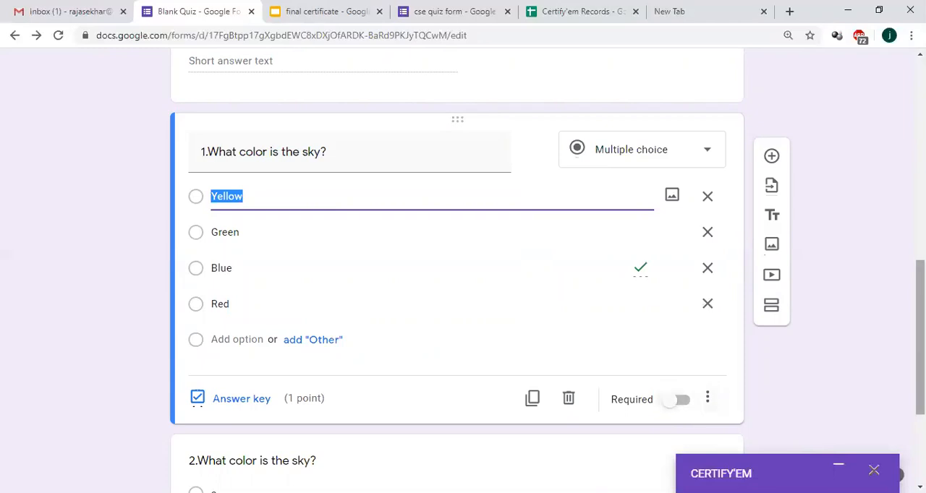
scroll(919, 333, "down", 1)
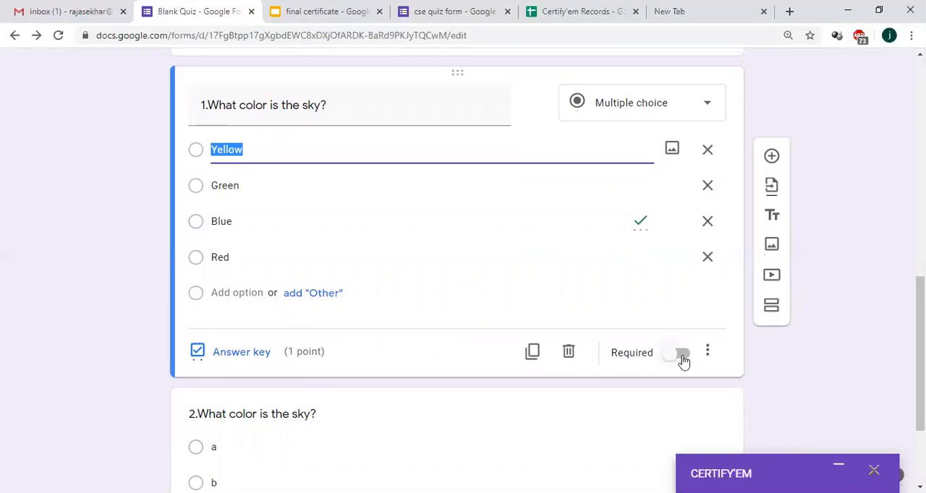
scroll(918, 333, "down", 2)
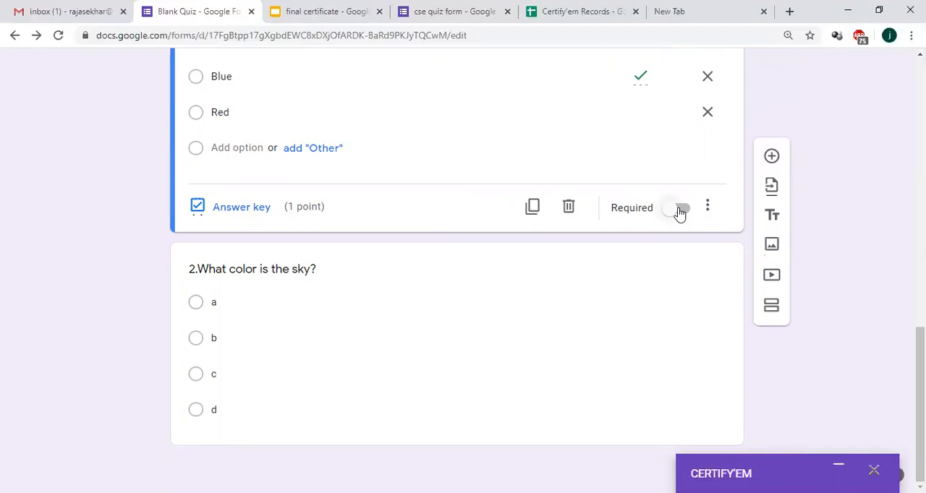
left_click_drag(920, 403, 920, 362)
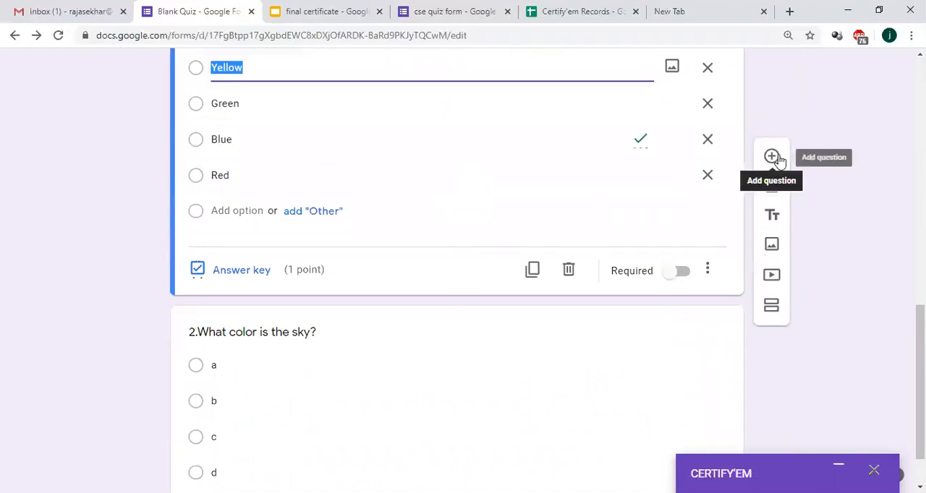
Step: Rename the form file from the Blank Quiz name to "CSE CF QUIZ1"
left_click_drag(921, 348, 920, 161)
scroll(297, 213, "up", 2)
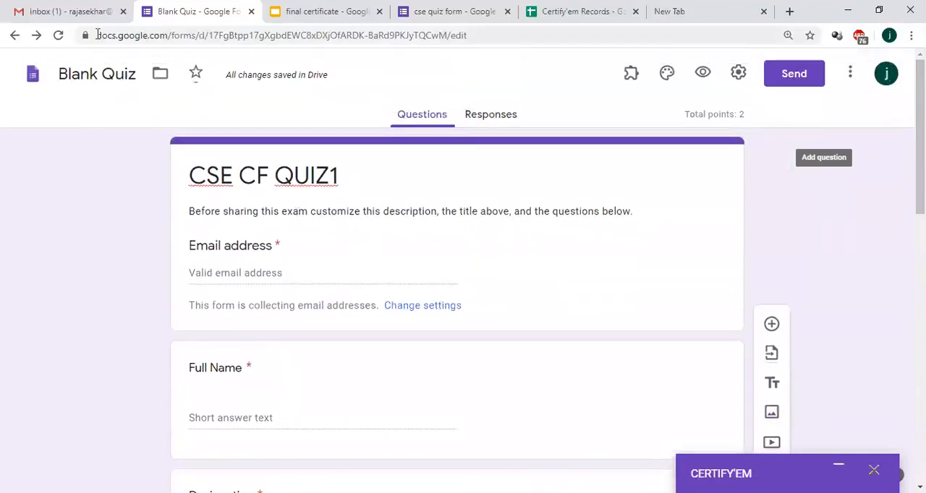
left_click(90, 73)
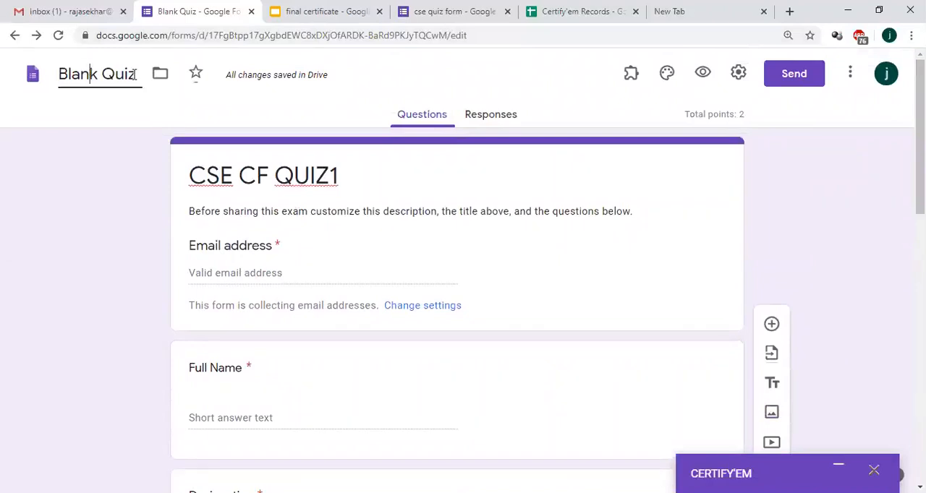
key("ctrl+a")
type("U")
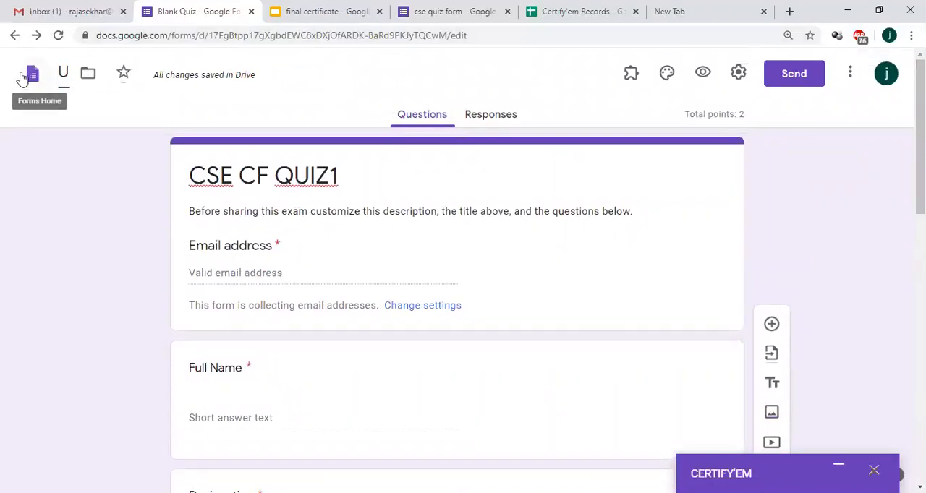
key("BackSpace")
type("CSE CF QUIZ1")
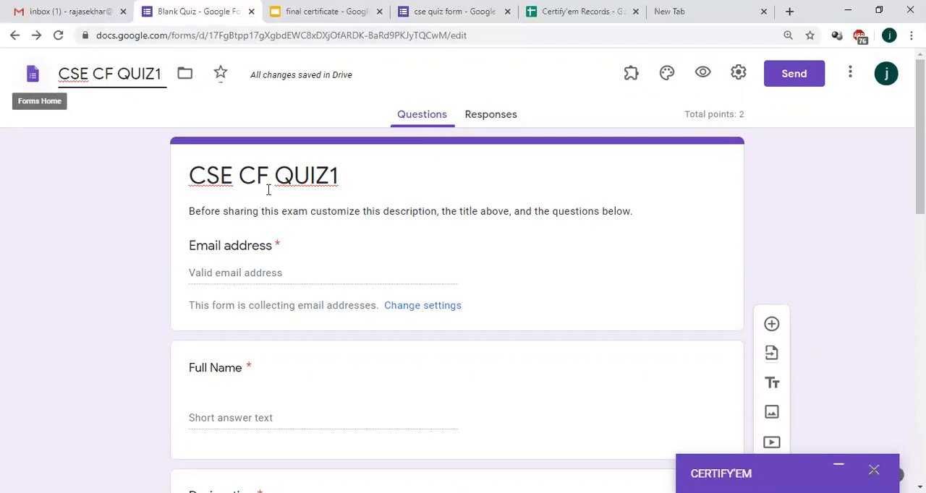
left_click(837, 188)
Step: Compare the form's identity fields with the placeholders on the "final certificate" slide
scroll(557, 181, "down", 1)
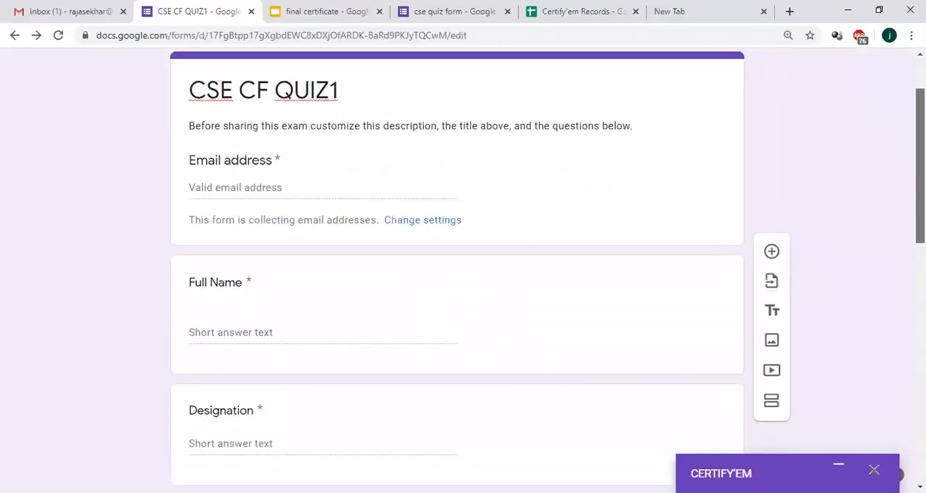
scroll(312, 234, "down", 1)
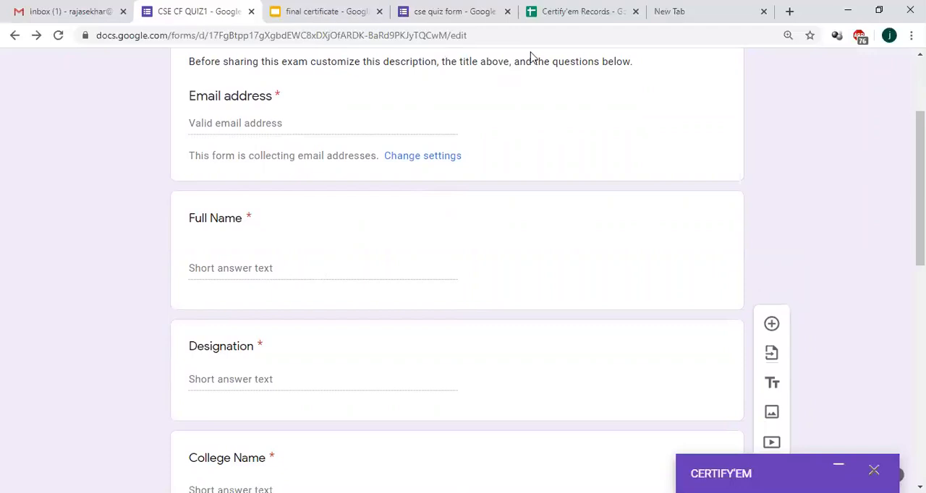
key("ctrl+Tab")
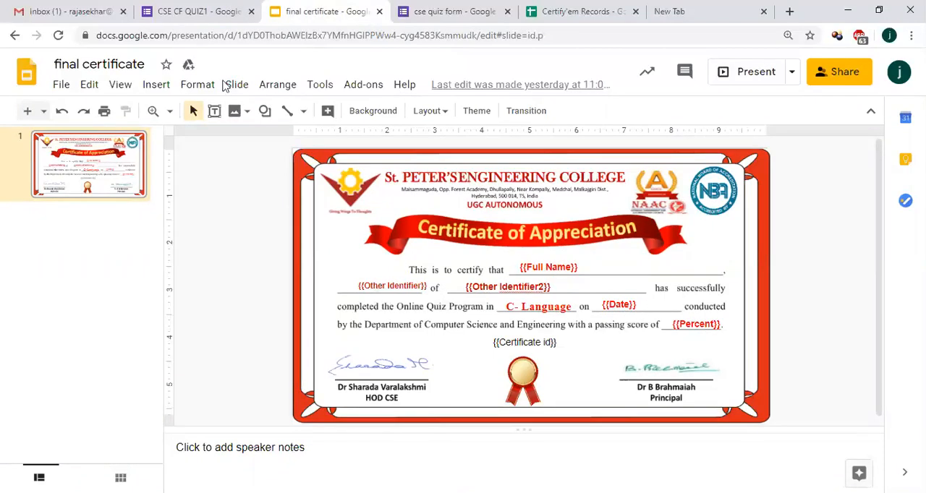
left_click(194, 9)
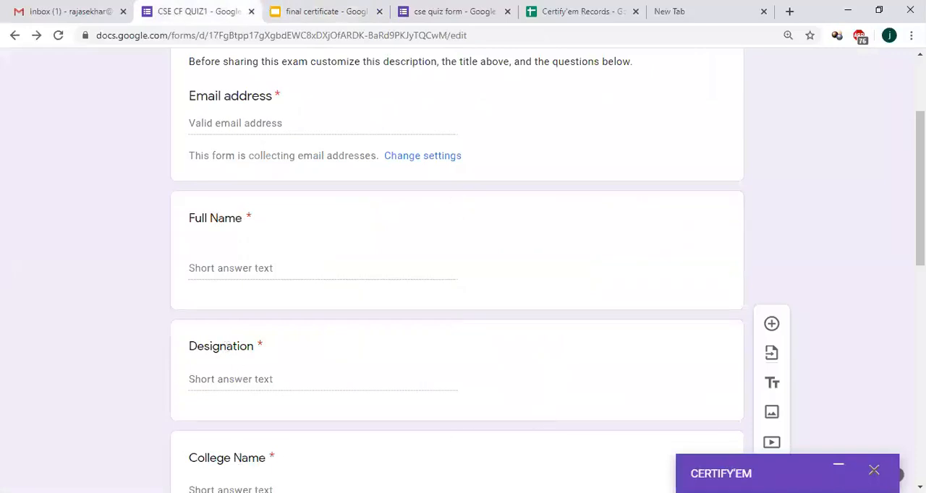
left_click_drag(920, 231, 920, 242)
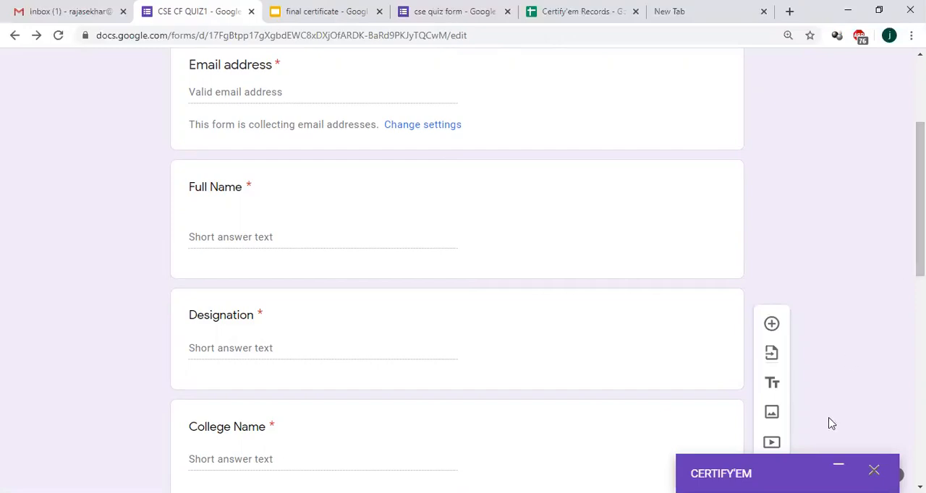
Step: Expand the Certify'em panel, open its certificate records sheet and compare the columns with the certificate template and form fields
left_click(840, 470)
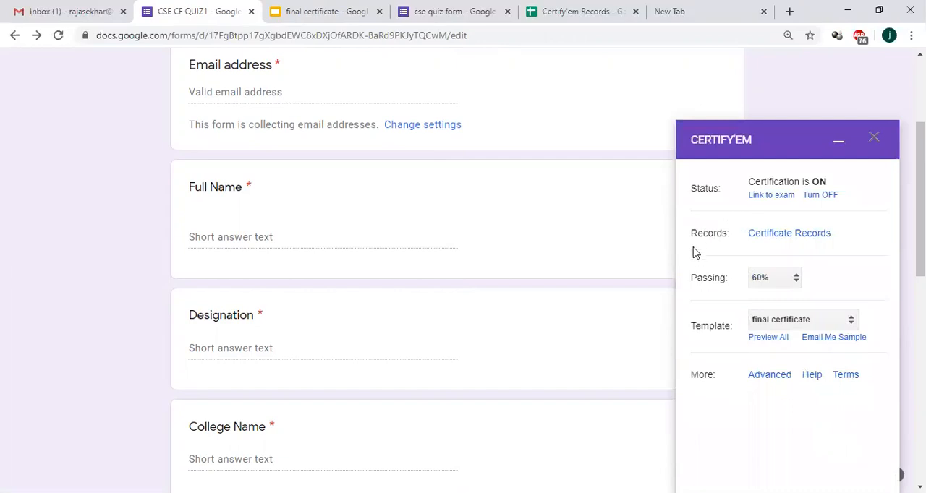
left_click(761, 234)
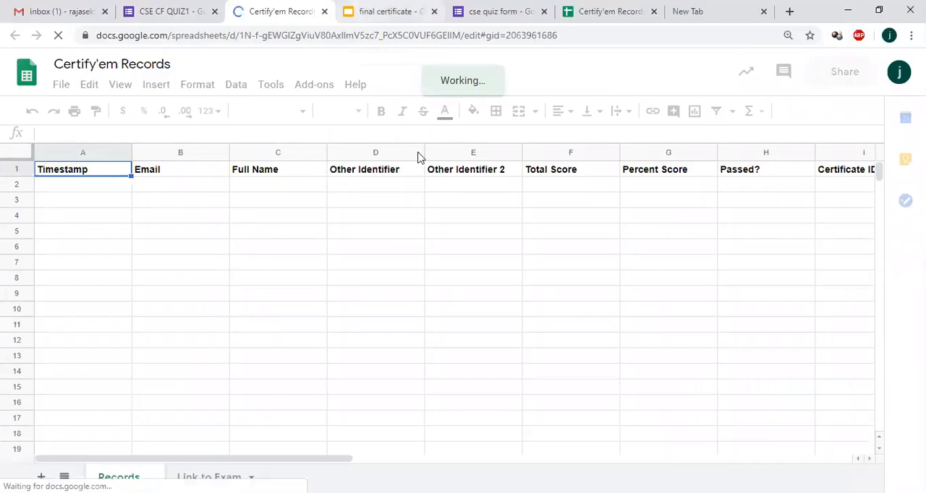
left_click(362, 11)
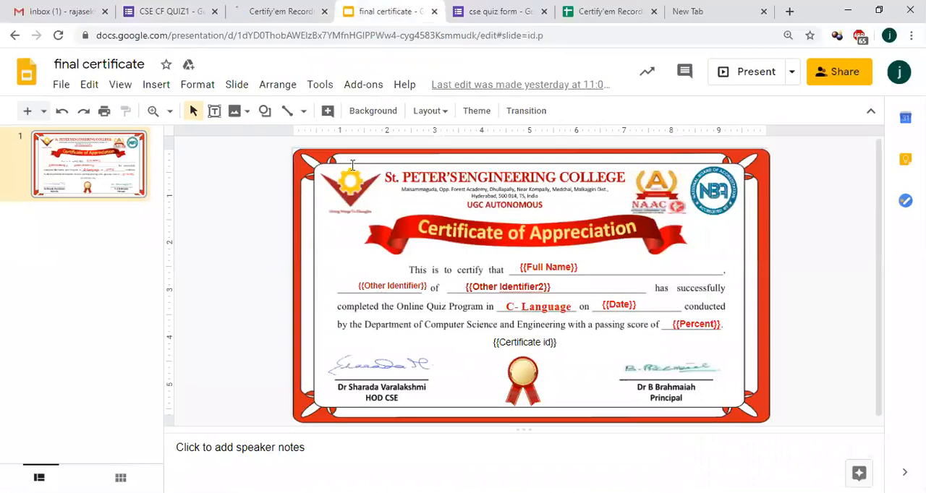
left_click(153, 9)
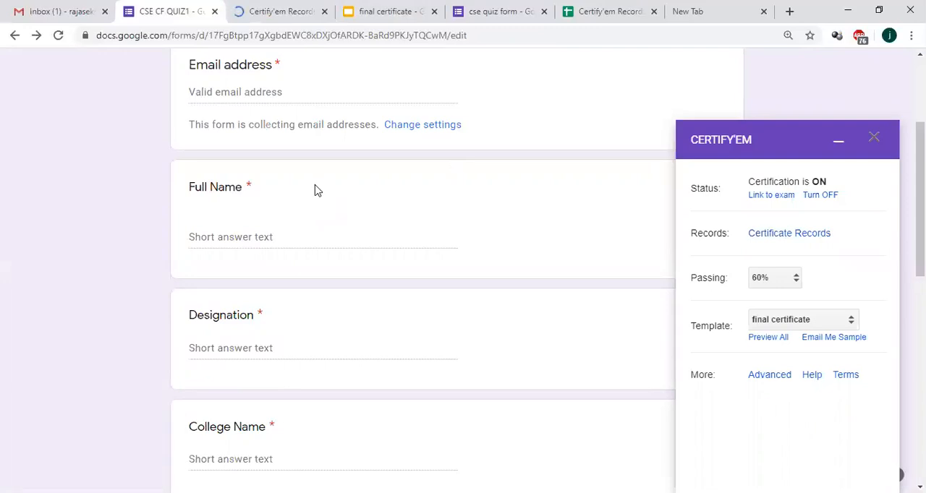
left_click(288, 11)
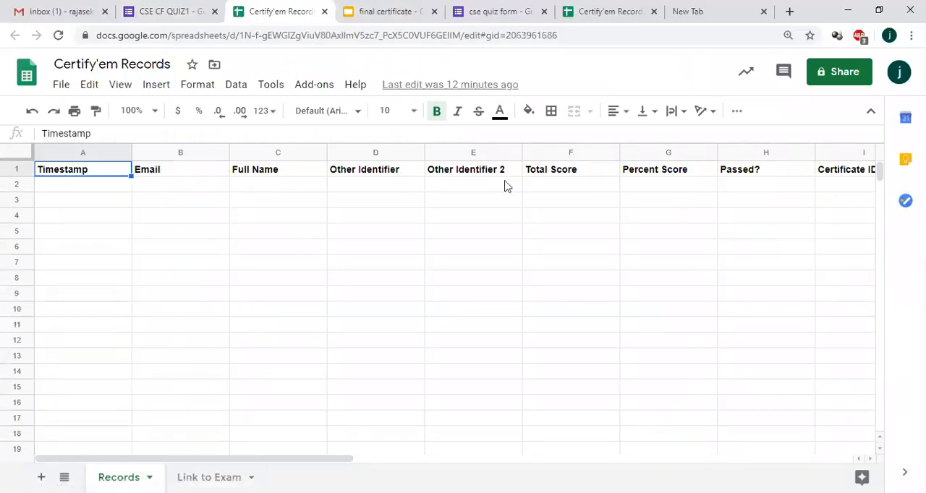
Step: Return to the quiz form, open Certify'em's advanced options and review the message shown upon submission
left_click(192, 9)
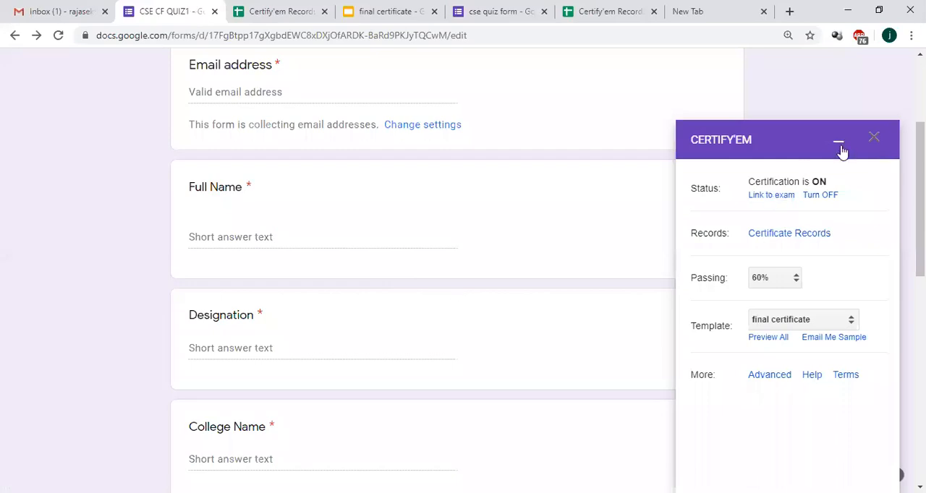
left_click(770, 376)
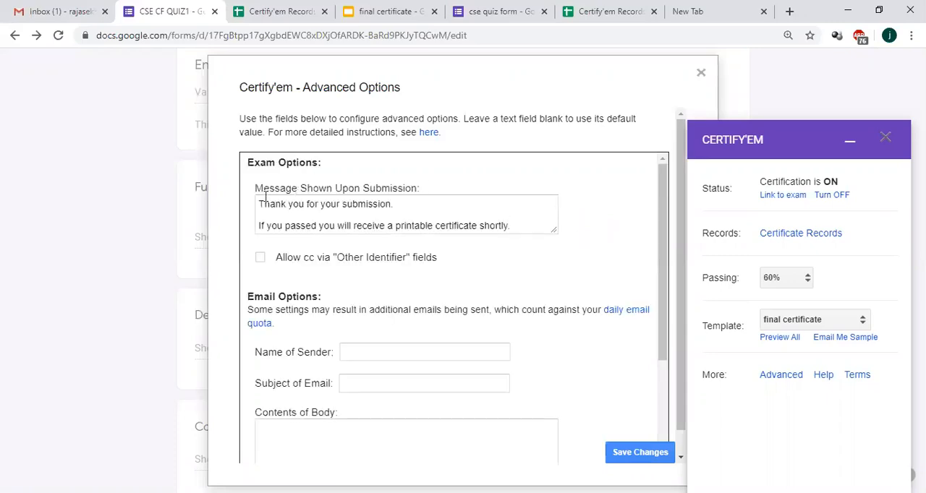
left_click_drag(259, 205, 515, 231)
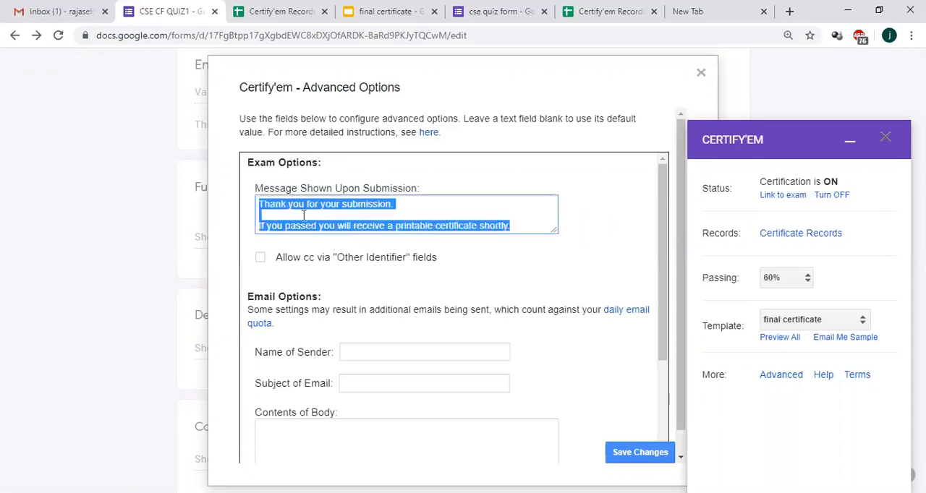
left_click(425, 217)
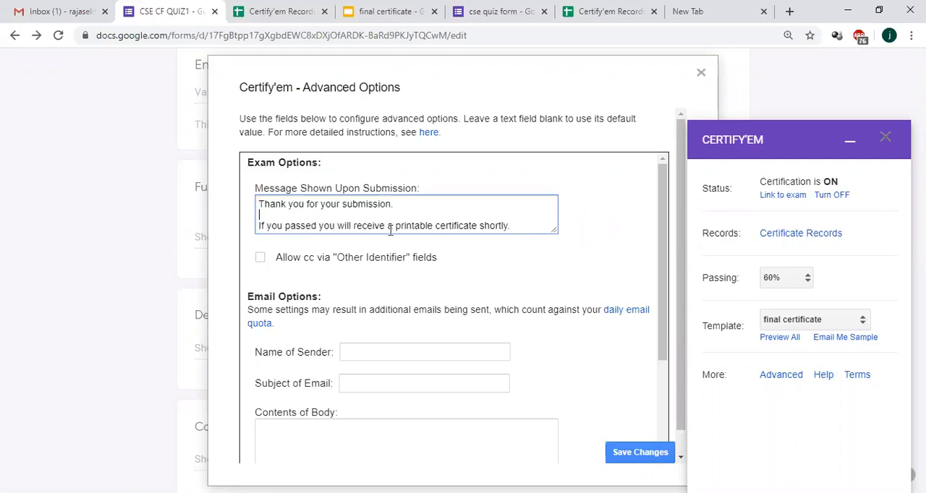
left_click(484, 286)
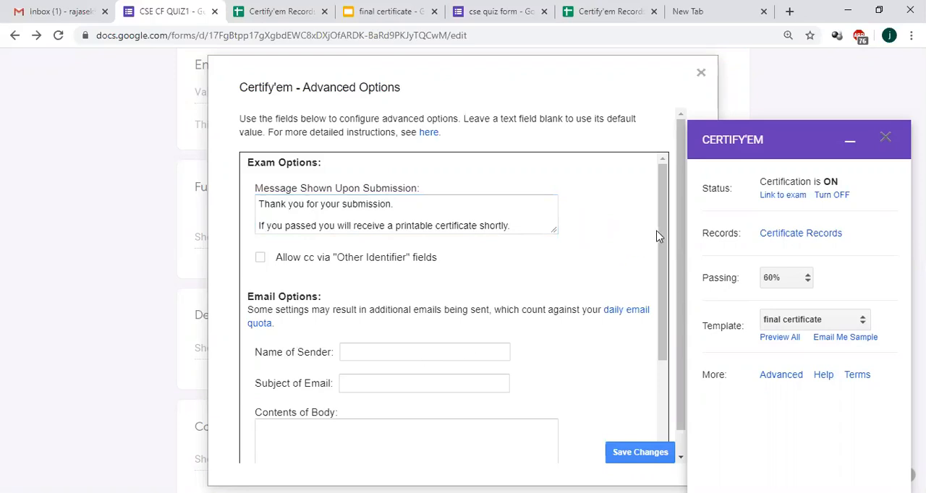
Step: Set the sender name for the certificate emails to "CSE DEPT"
left_click_drag(664, 238, 670, 299)
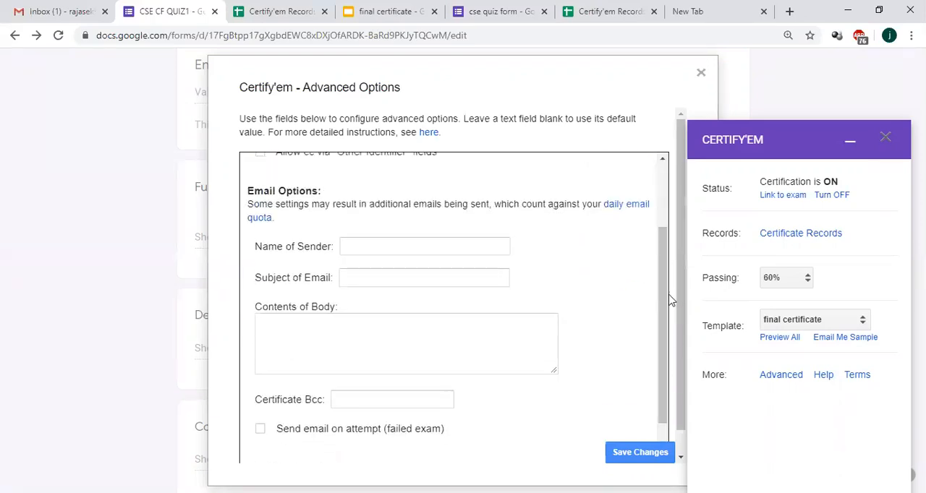
left_click(392, 246)
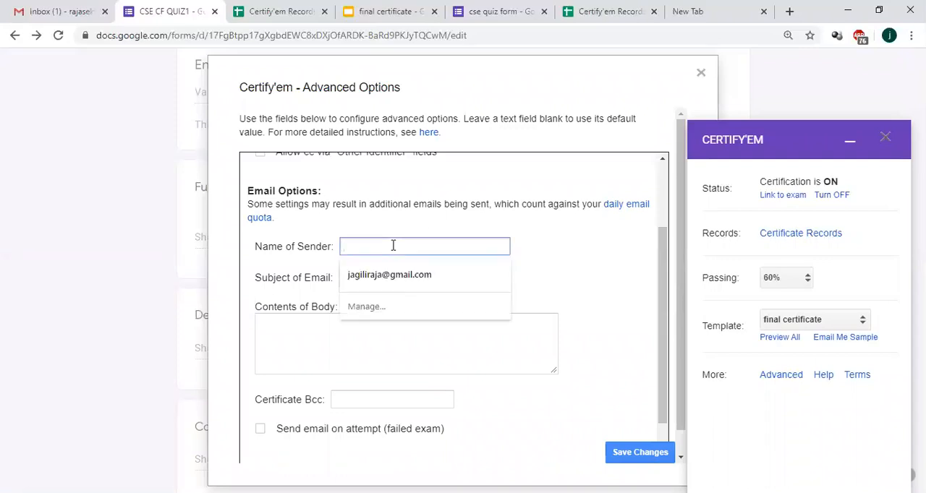
type("CSE DEPT")
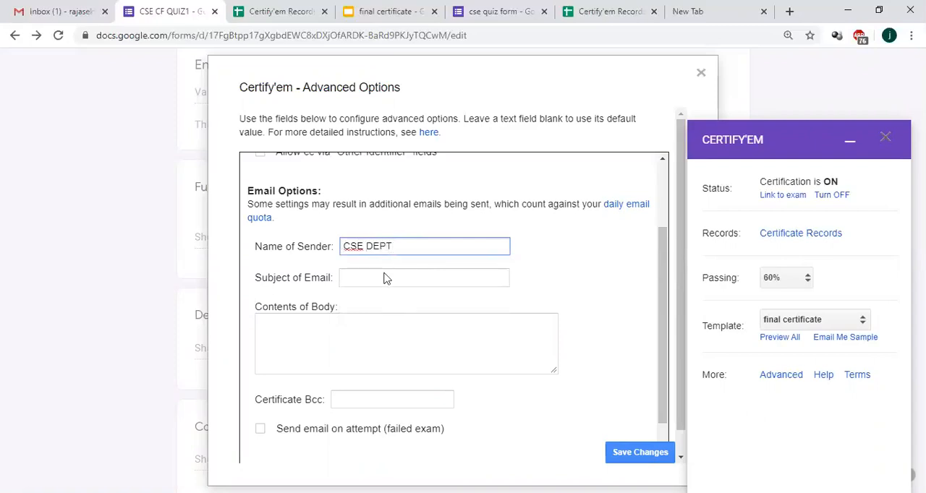
Step: Set the certificate email's subject to "CF QUIZ1"
left_click(384, 278)
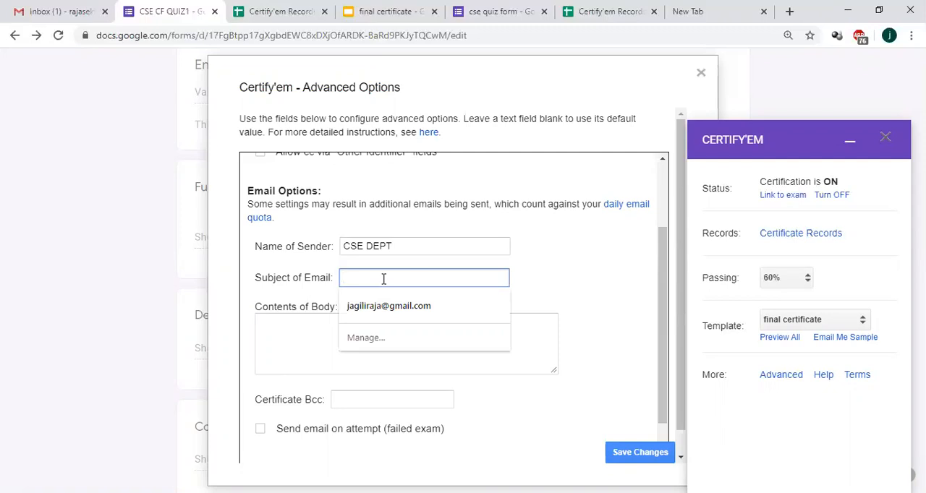
type("CSE")
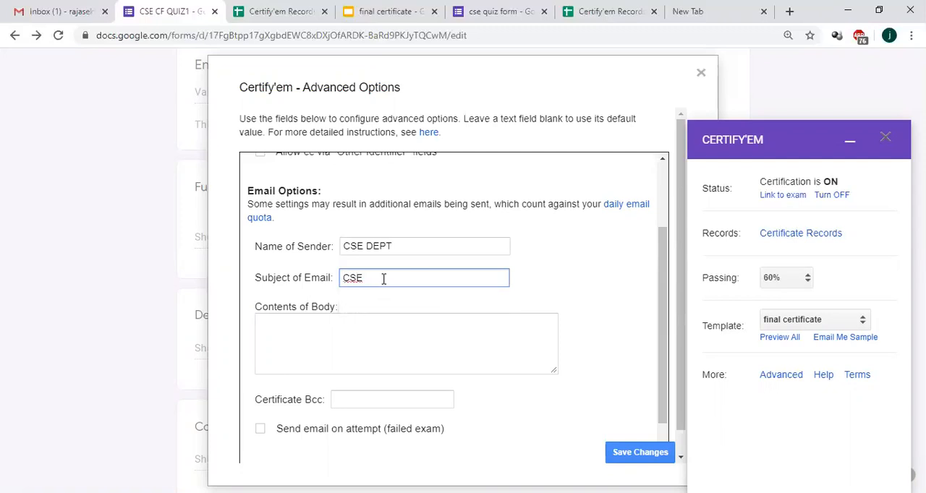
key("BackSpace")
key("BackSpace")
type("CF QUIZ1")
Step: Enter "Thanks" as the body text of the certificate email
left_click(343, 331)
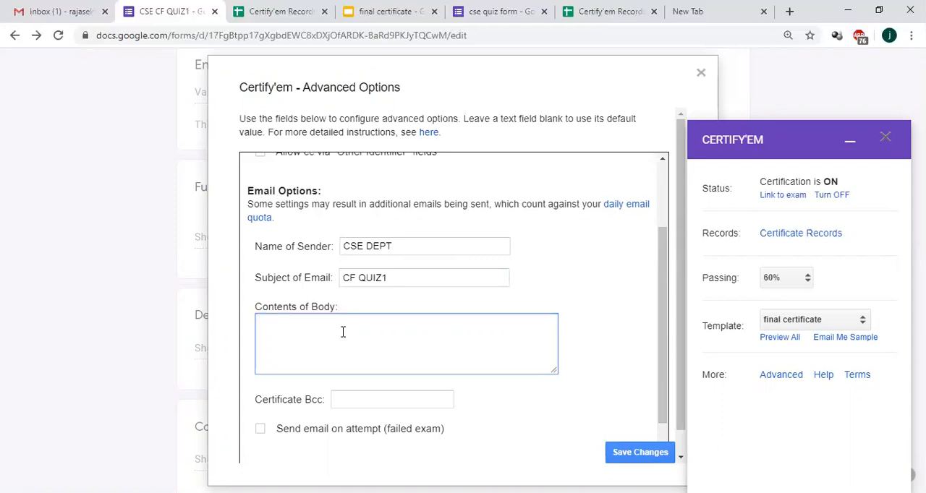
type("THATtha")
key("BackSpace")
key("BackSpace")
type("Thanks  for ur paruic")
key("BackSpace")
key("BackSpace")
key("BackSpace")
key("BackSpace")
key("BackSpace")
key("BackSpace")
key("BackSpace")
key("BackSpace")
key("BackSpace")
key("BackSpace")
left_click_drag(659, 318, 657, 430)
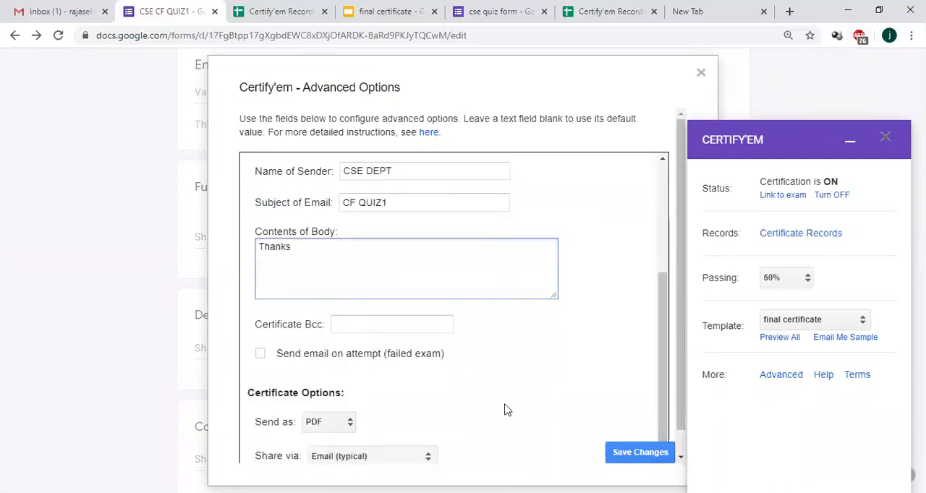
Step: Set the certificates to be sent as PDF and save the Certify'em advanced options
left_click(323, 426)
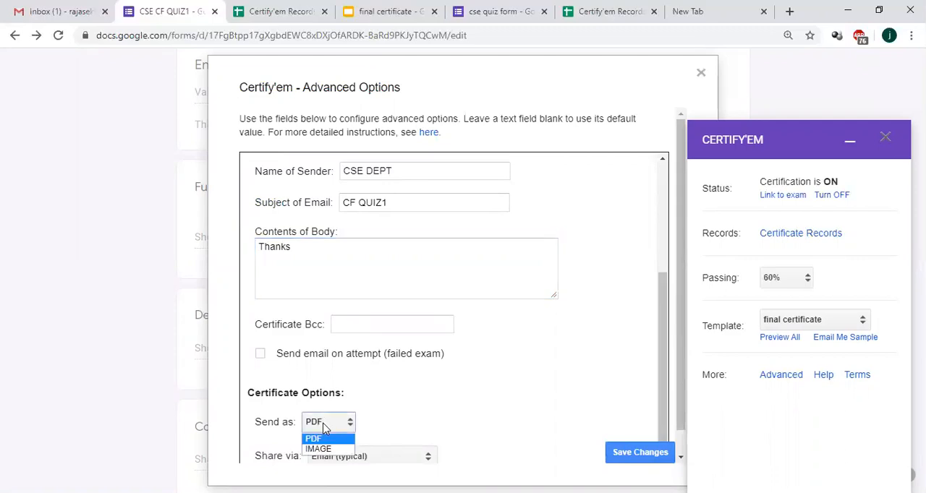
left_click(322, 439)
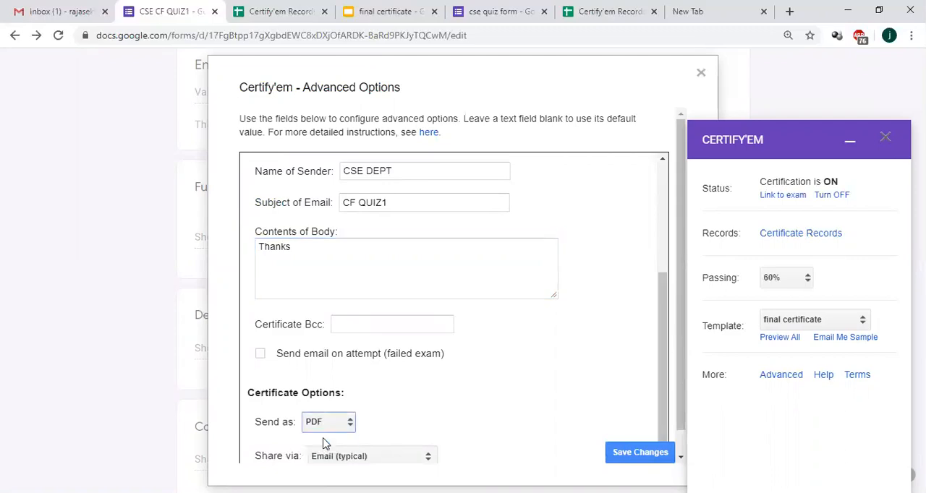
left_click(629, 454)
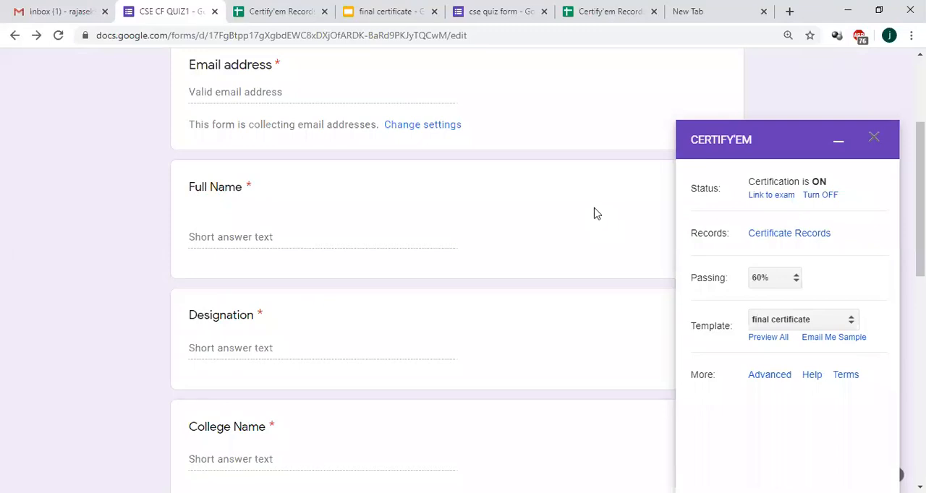
Step: Open the live CSE CF QUIZ1 exam through Certify'em's link to the exam
left_click(837, 147)
scroll(463, 290, "up", 3)
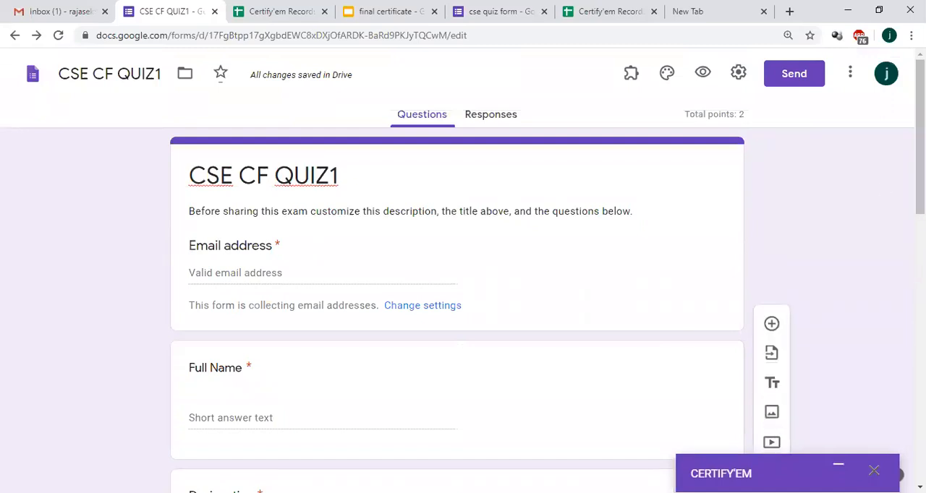
left_click(840, 465)
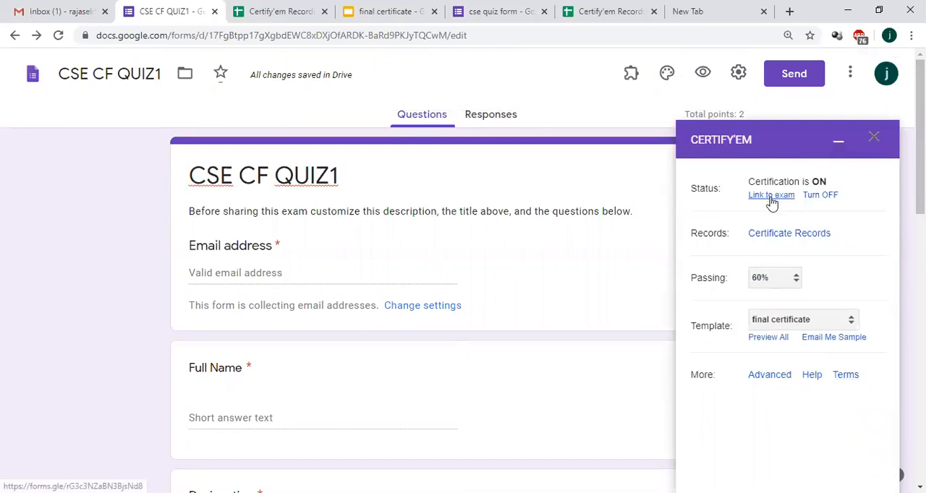
left_click(771, 196)
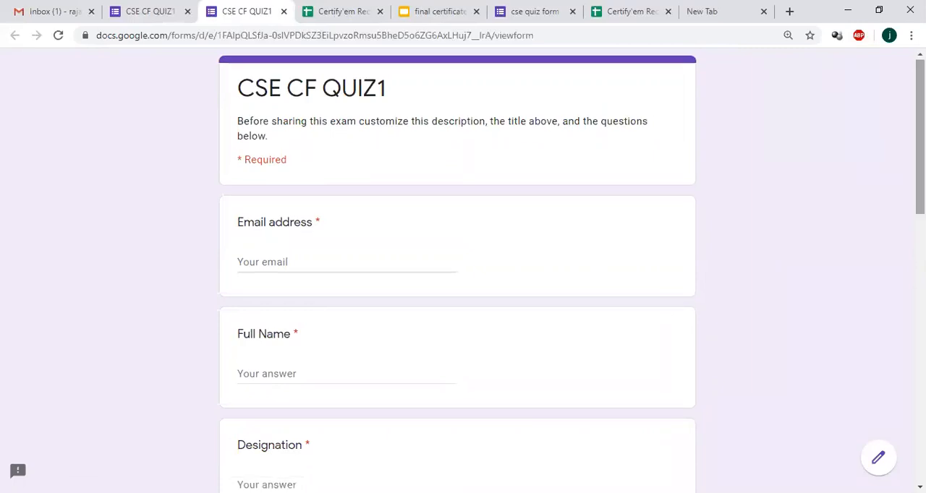
Step: Fill in the respondent's email address and full name on the quiz form
scroll(305, 159, "down", 1)
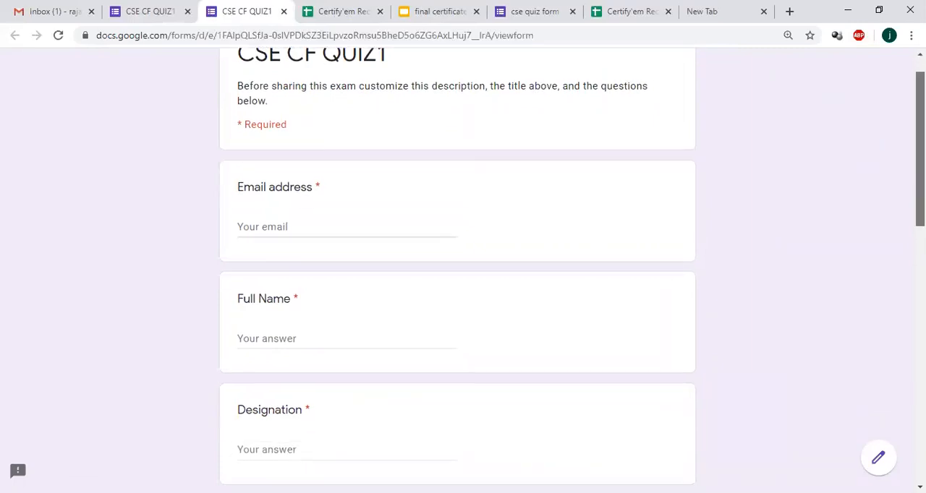
left_click(292, 188)
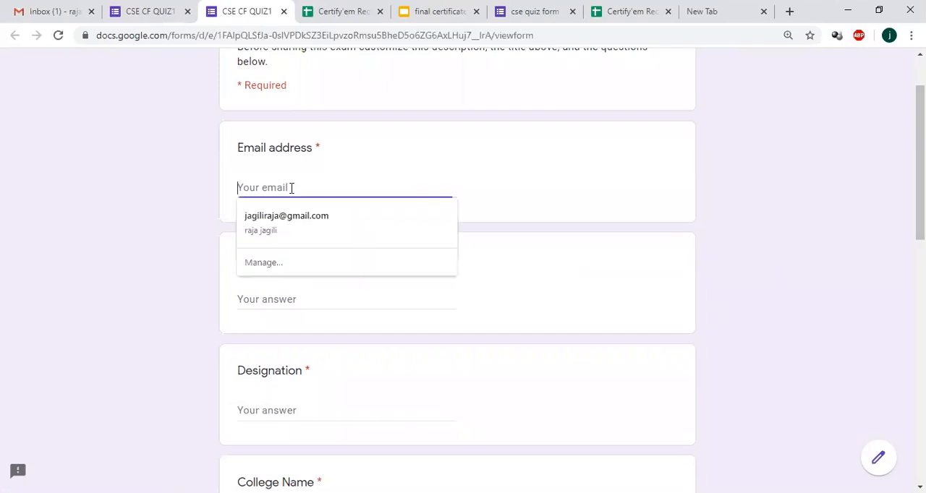
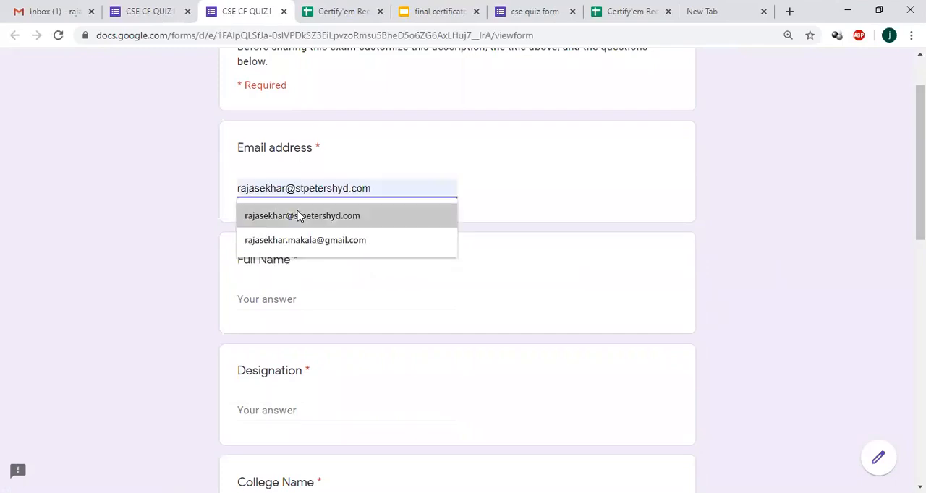
left_click(296, 215)
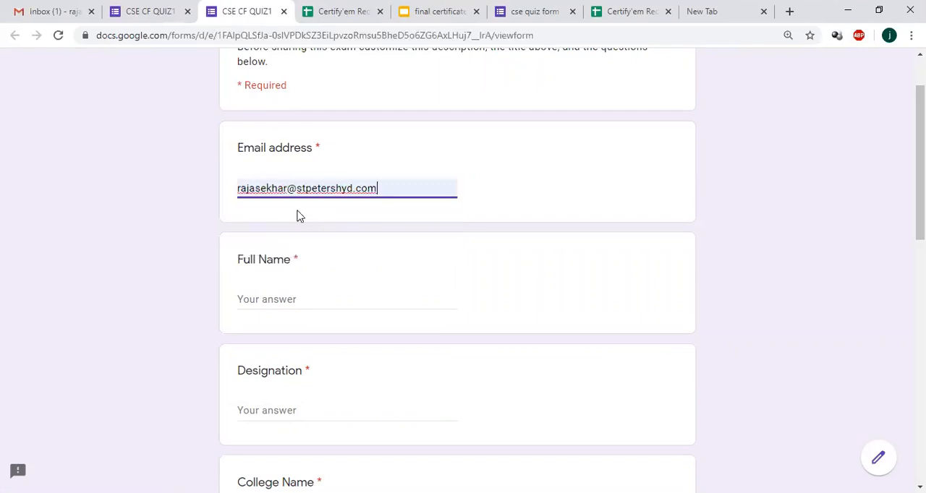
left_click(268, 298)
type("rajasekhar")
Step: Enter "Asst prof" as the designation and "St Peters Engineering College" as the college name
key("Tab")
type("A")
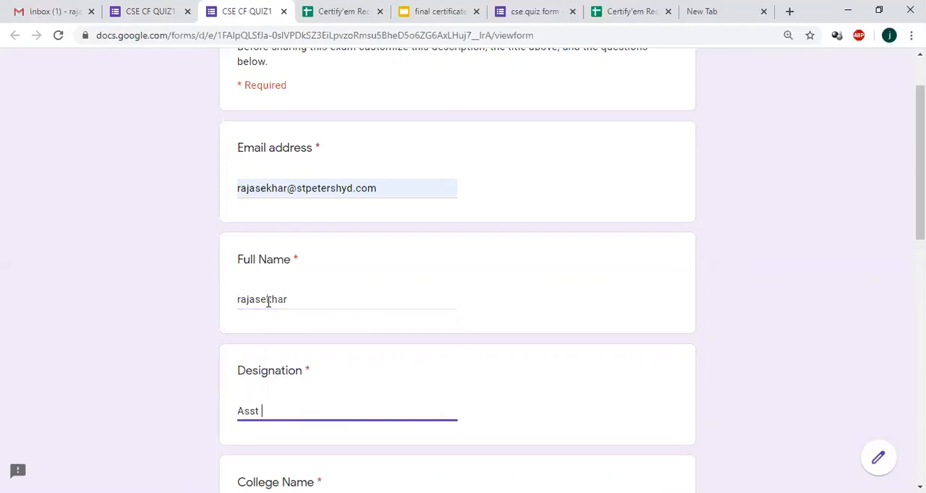
key("Tab")
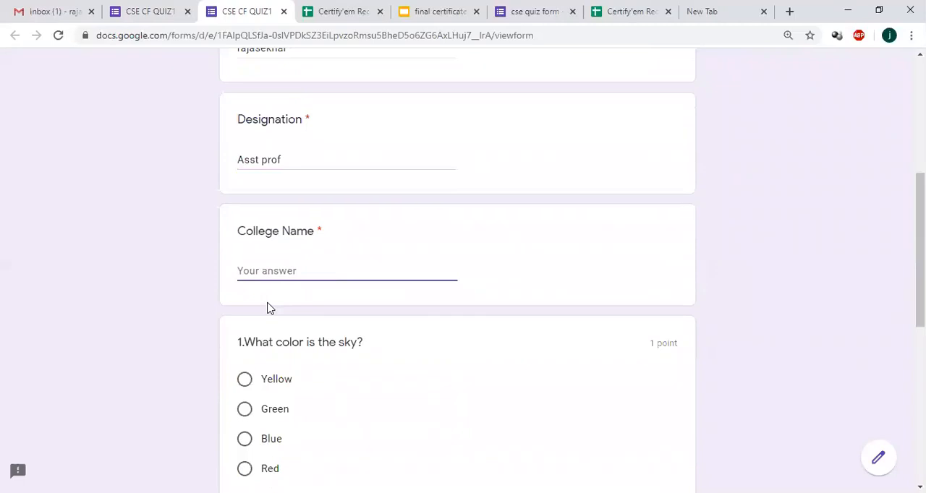
type("St Peters Engineering")
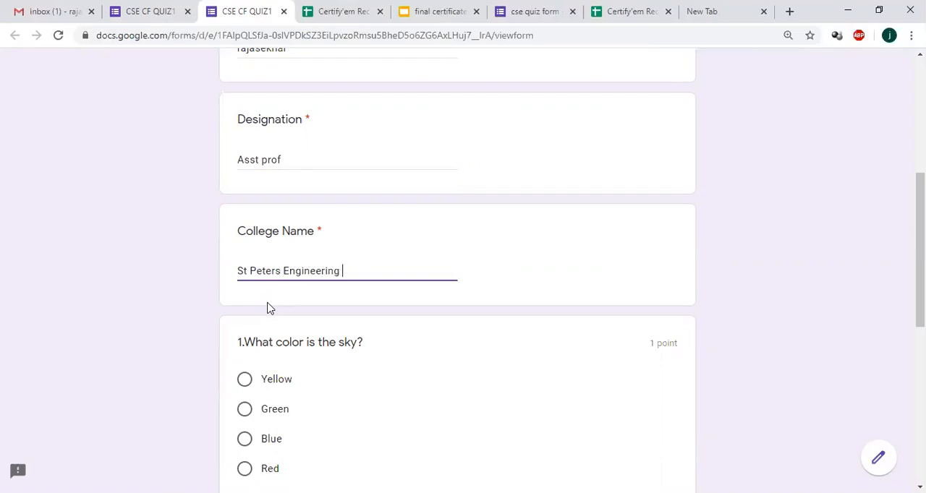
type("C")
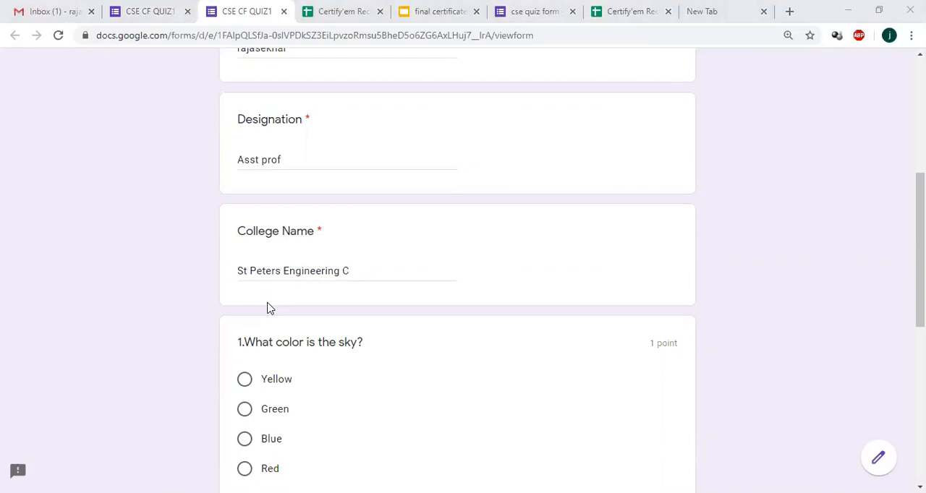
left_click(636, 283)
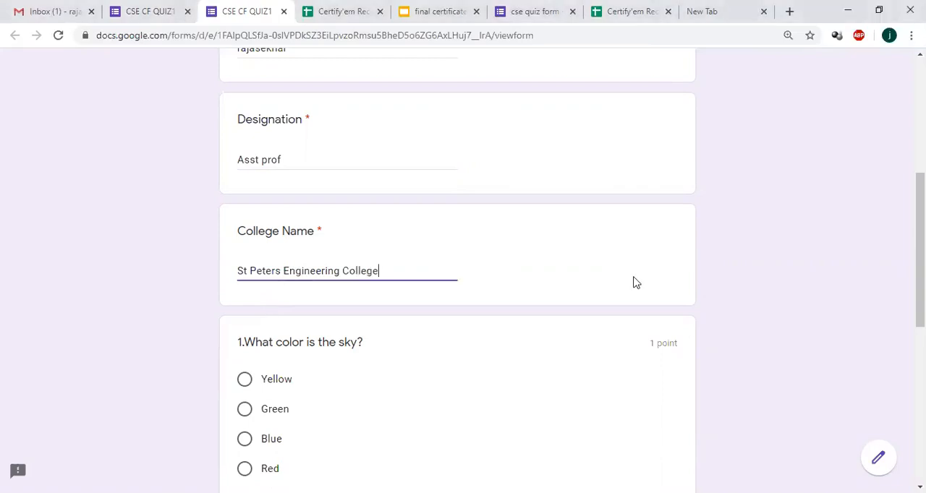
Step: Answer question 1 with Blue and question 2 with option a, and submit the quiz
scroll(325, 257, "down", 3)
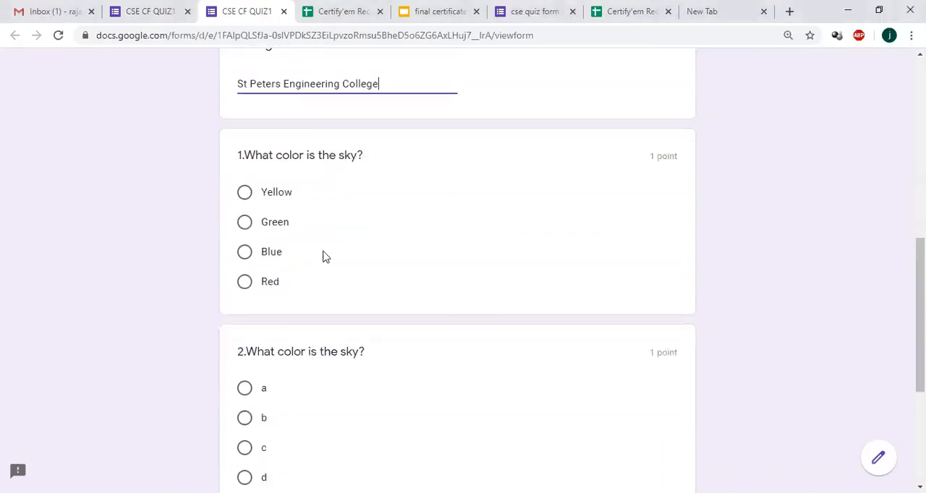
left_click(245, 253)
scroll(649, 306, "down", 2)
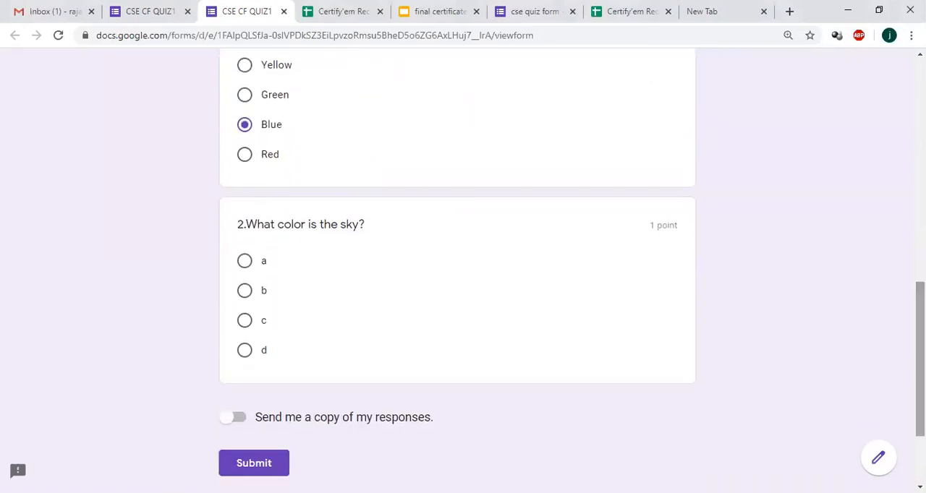
left_click(246, 262)
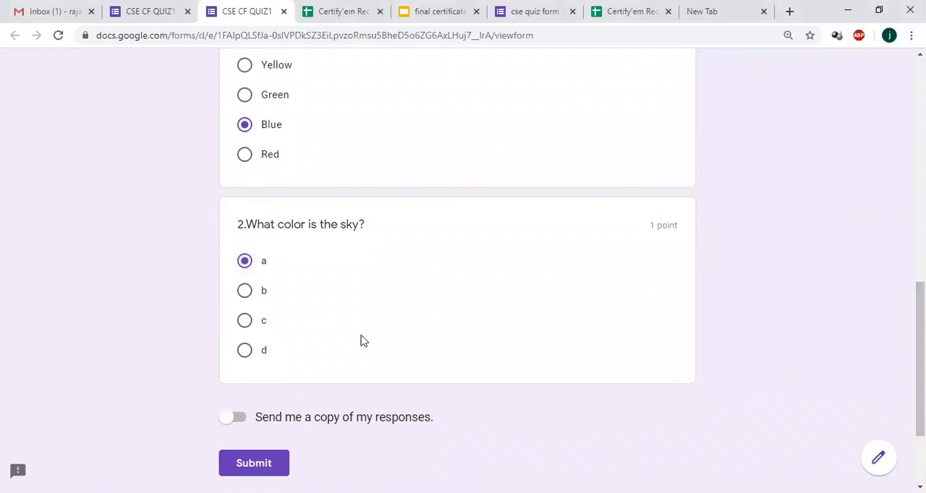
left_click(252, 465)
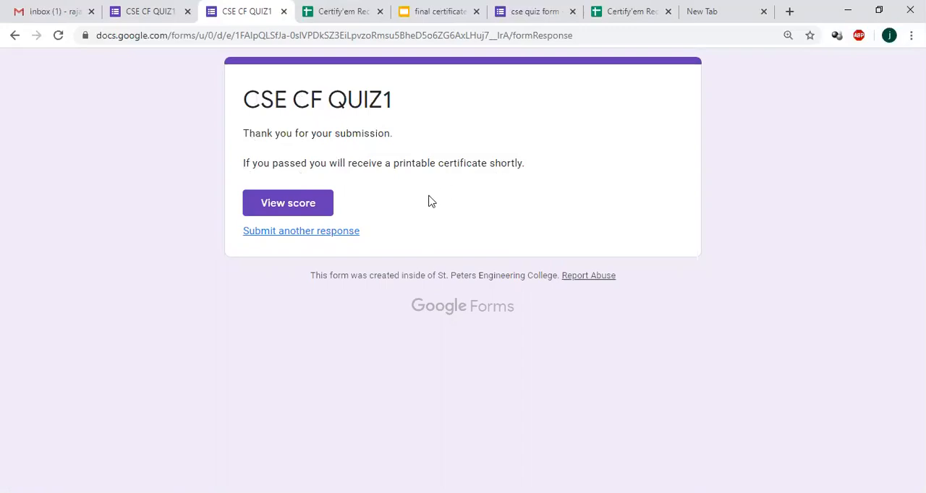
Step: View the score of the submitted quiz and review the marking of both questions
left_click(293, 204)
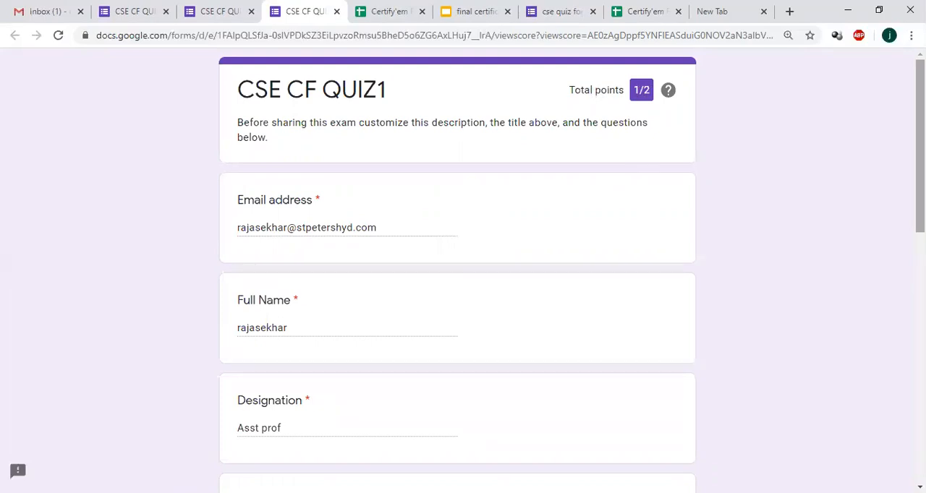
left_click_drag(920, 144, 919, 314)
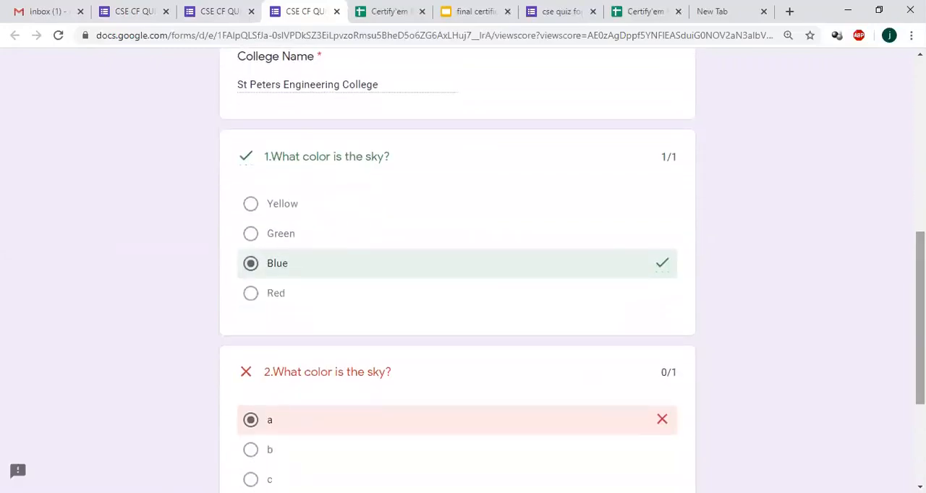
left_click_drag(920, 314, 919, 365)
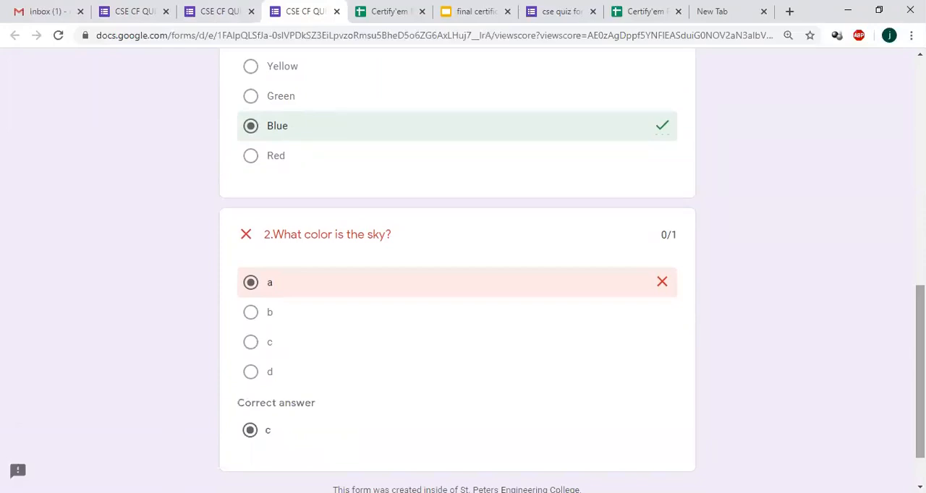
left_click_drag(919, 365, 920, 139)
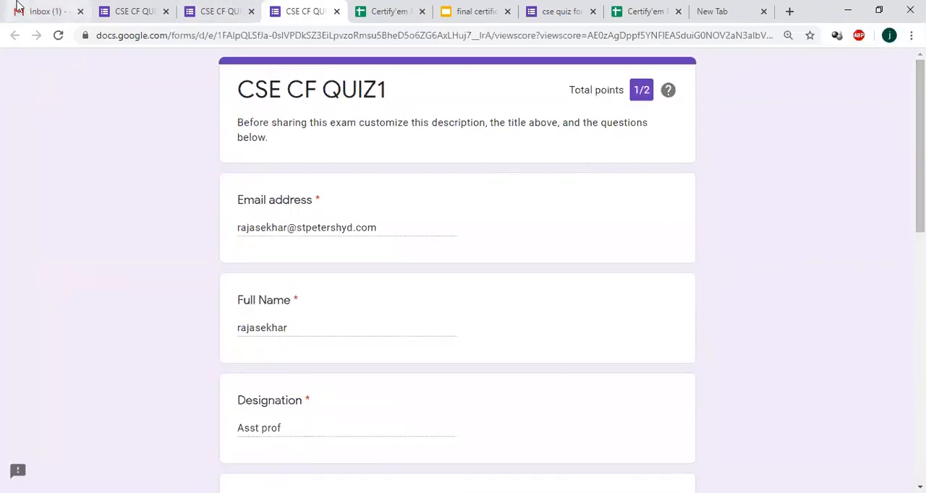
Step: Switch to Gmail and refresh the inbox to check for the certificate email
left_click(43, 11)
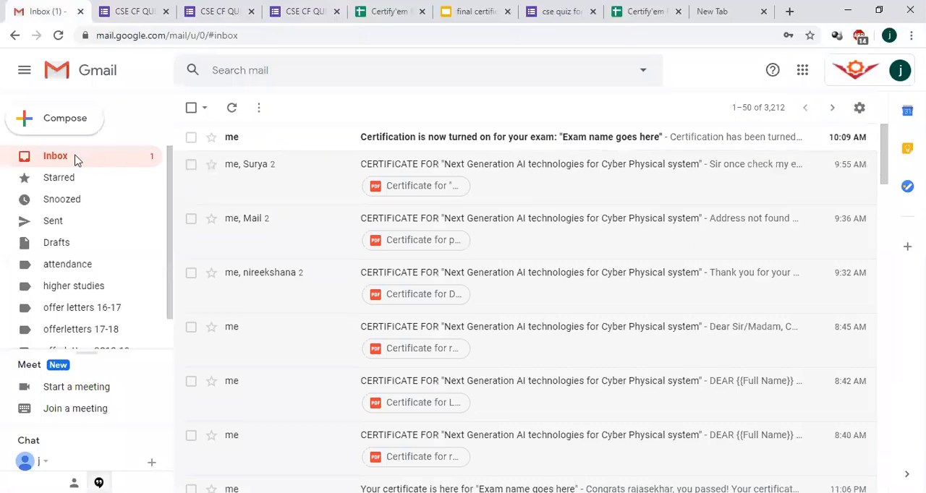
left_click(76, 156)
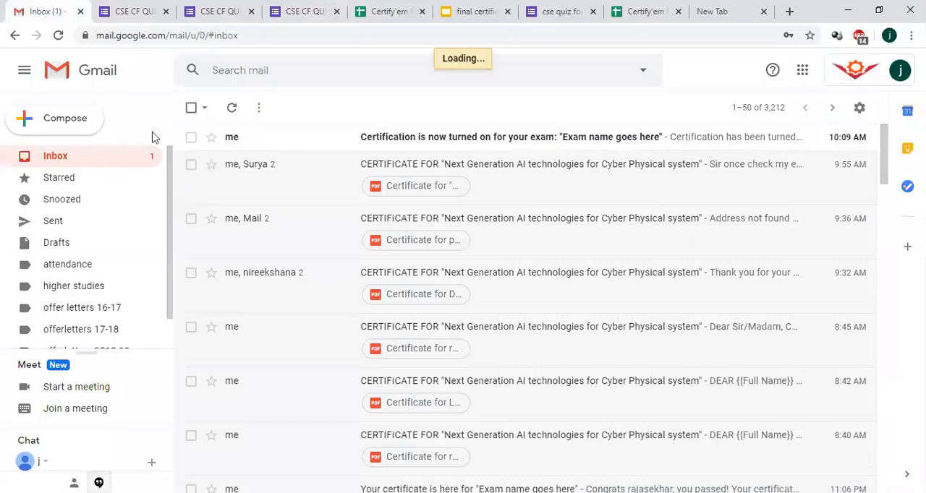
left_click(238, 108)
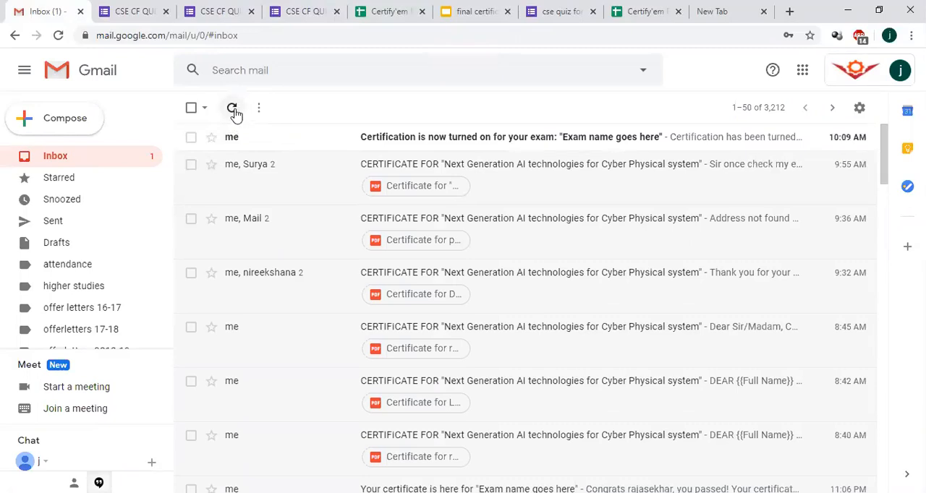
left_click(233, 109)
left_click(233, 109)
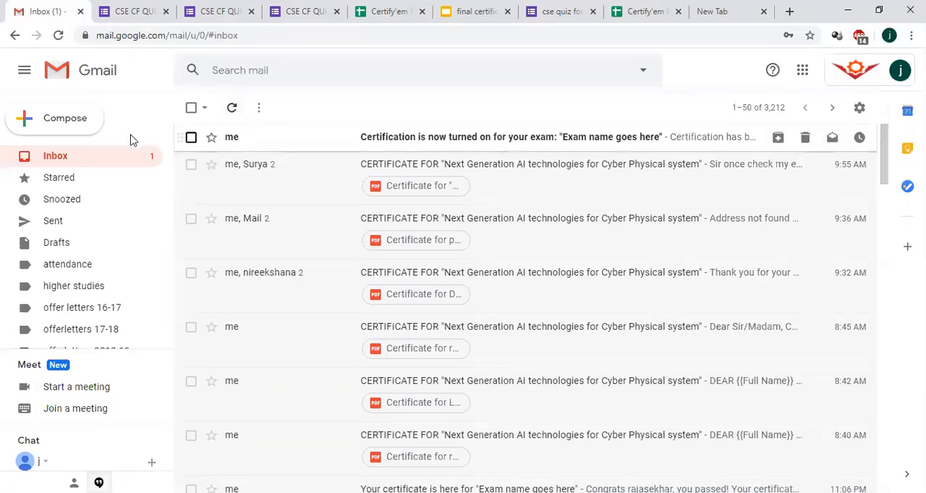
left_click(94, 159)
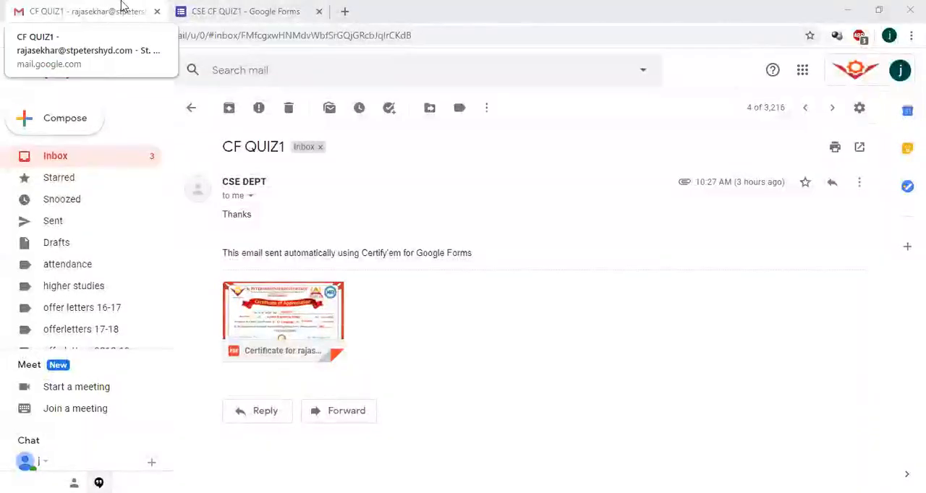
Step: Open the CF QUIZ1 email from the inbox and view its attached PDF certificate
left_click(191, 107)
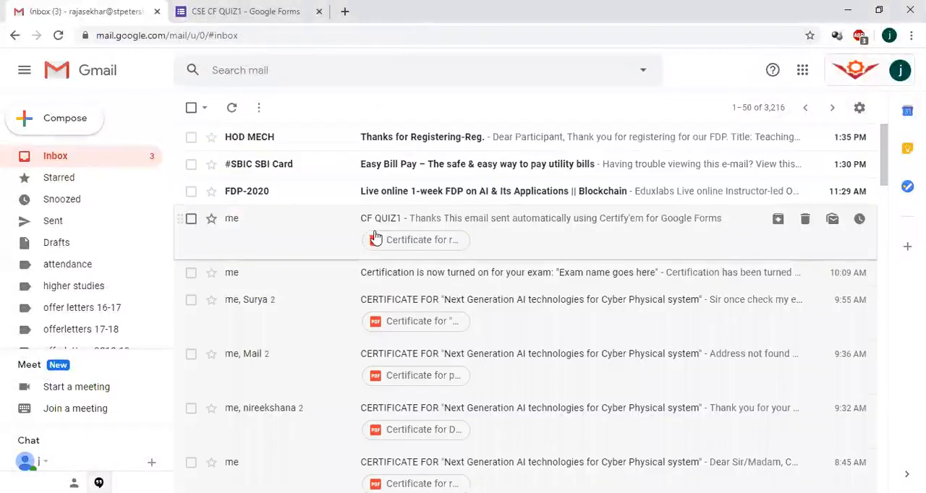
left_click(448, 227)
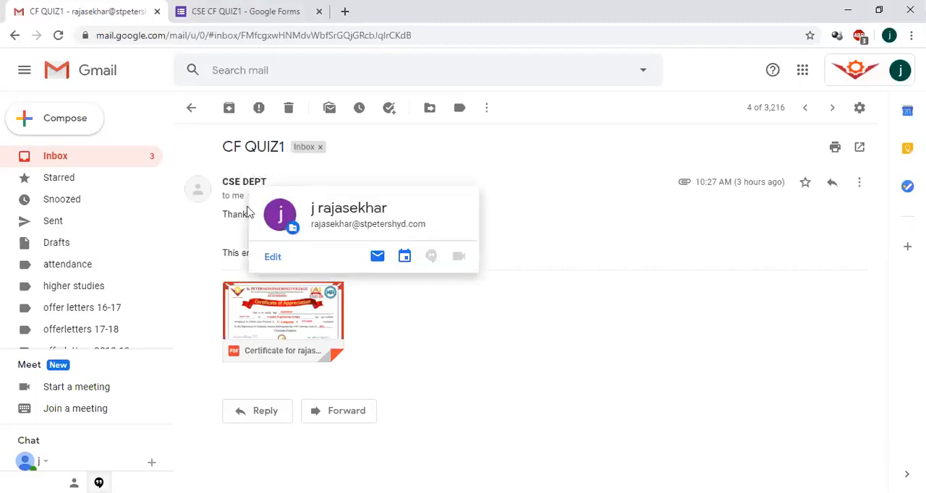
left_click(296, 309)
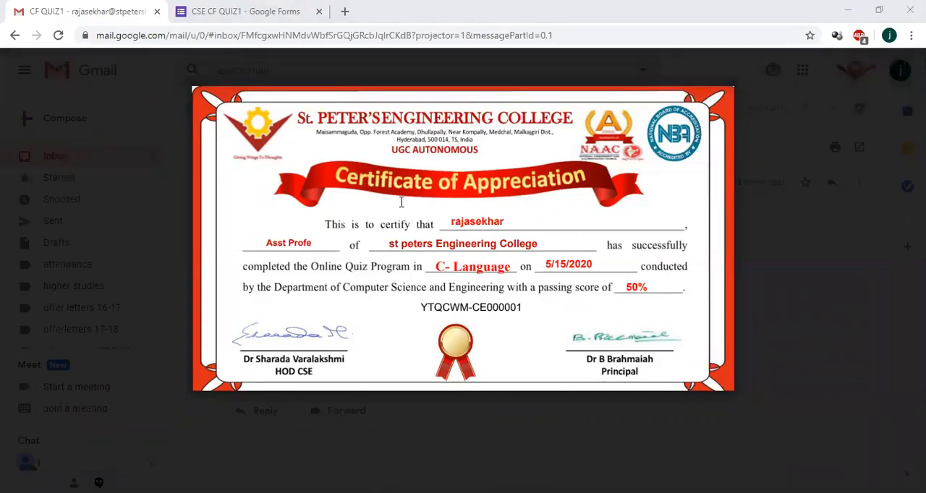
Step: Return to the quiz form and open Certify'em's certificate records spreadsheet
key("ctrl+Tab")
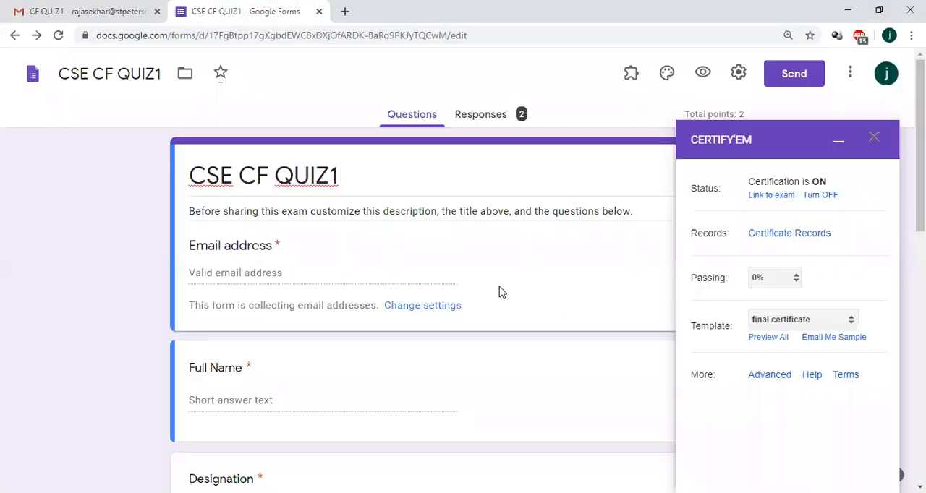
left_click(108, 6)
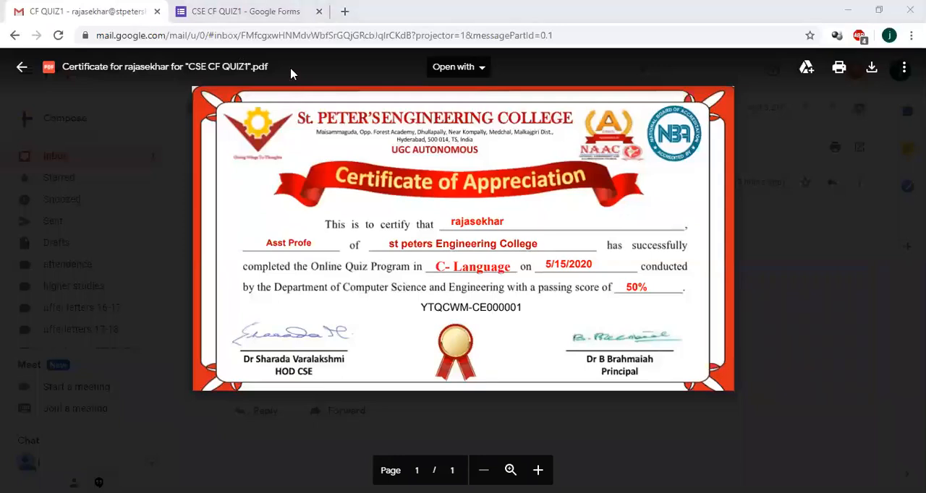
key("ctrl+Tab")
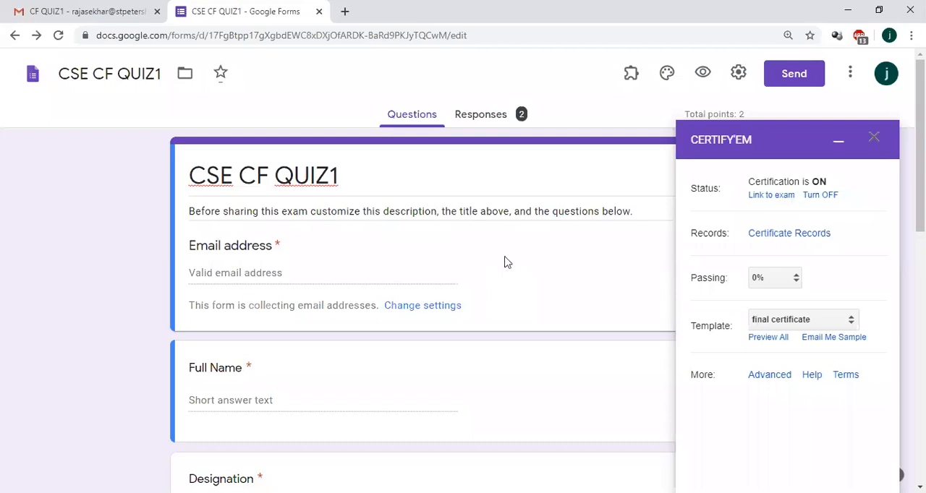
left_click(775, 237)
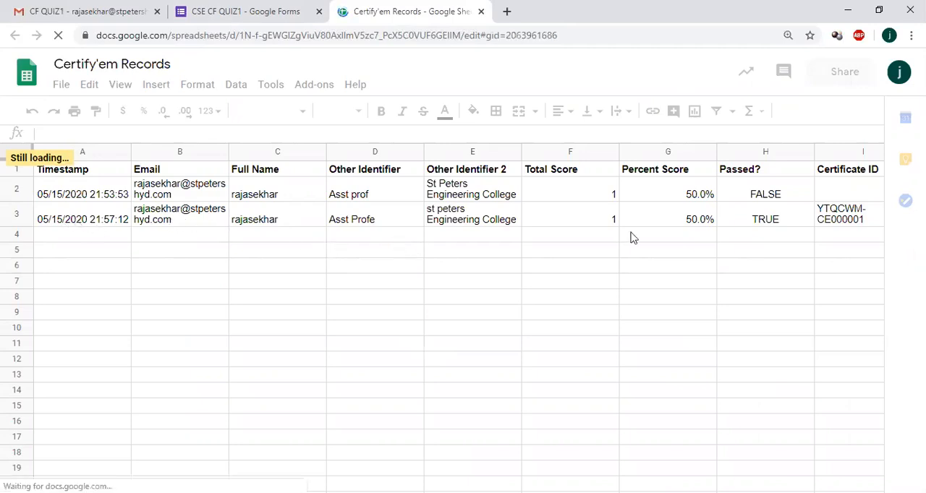
Step: Examine the certificate ID recorded for the passed submission and return to the quiz form
left_click(847, 226)
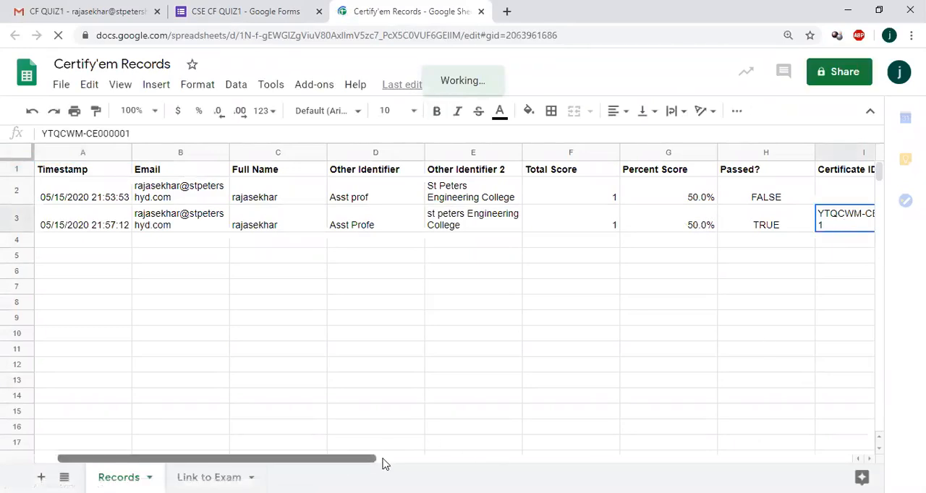
left_click(278, 333)
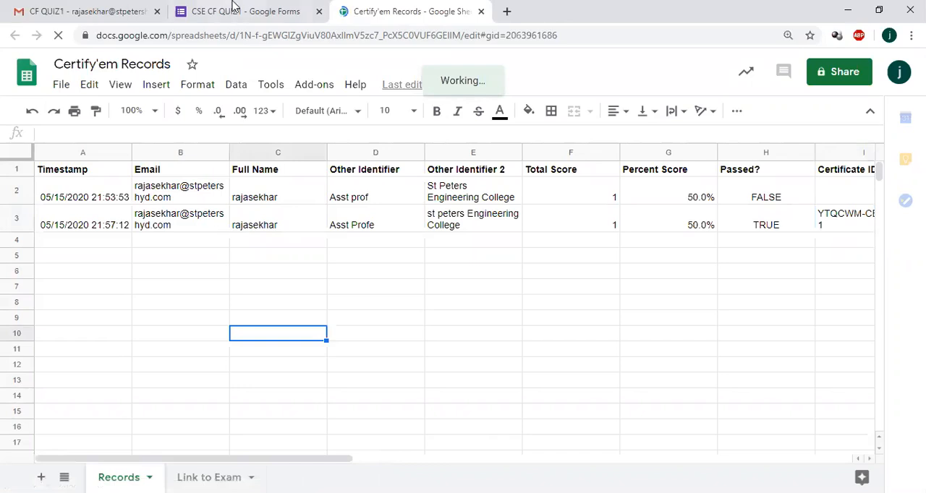
left_click(234, 12)
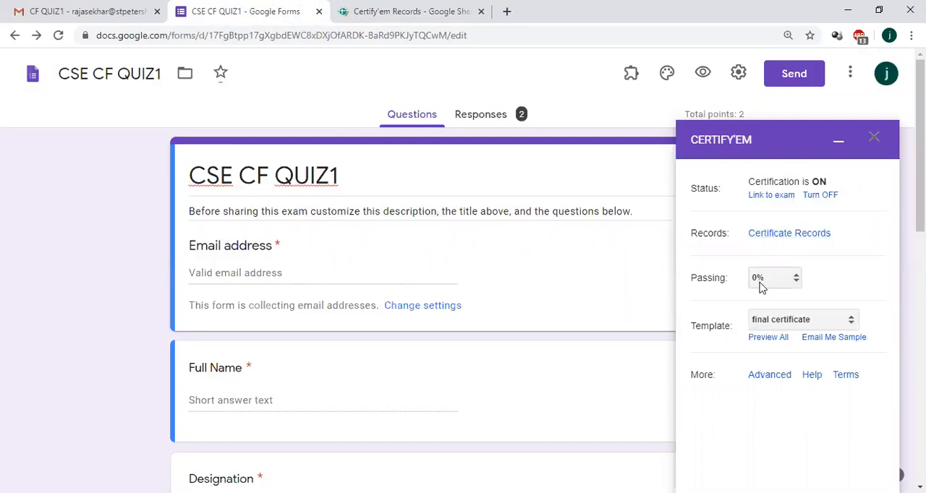
Step: Minimize the Certify'em panel, then open the quiz's general settings and save them
left_click(838, 141)
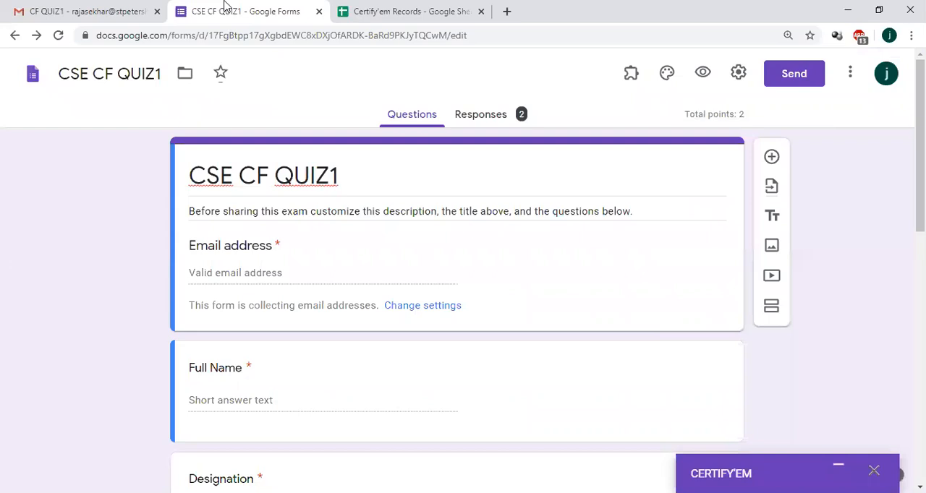
left_click(65, 9)
left_click(240, 7)
left_click(738, 74)
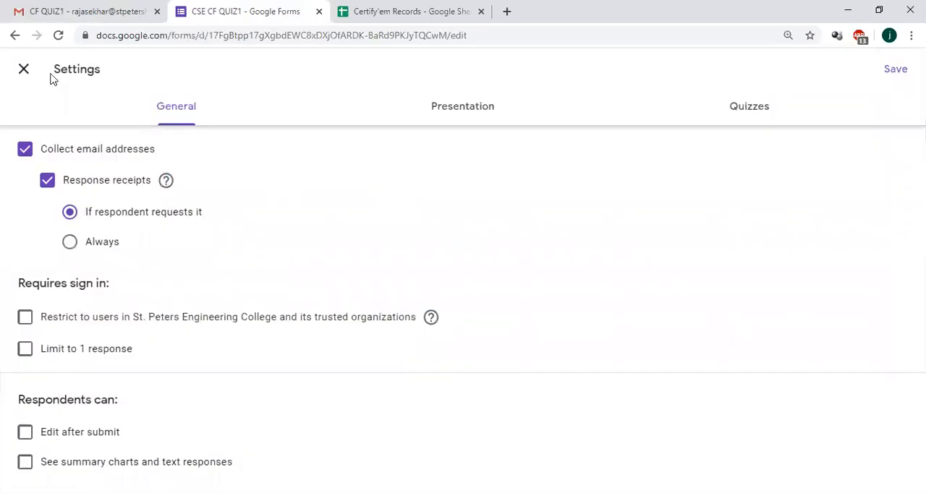
left_click(896, 69)
Step: Generate a shortened share link for the quiz form and copy it to the clipboard
left_click(792, 81)
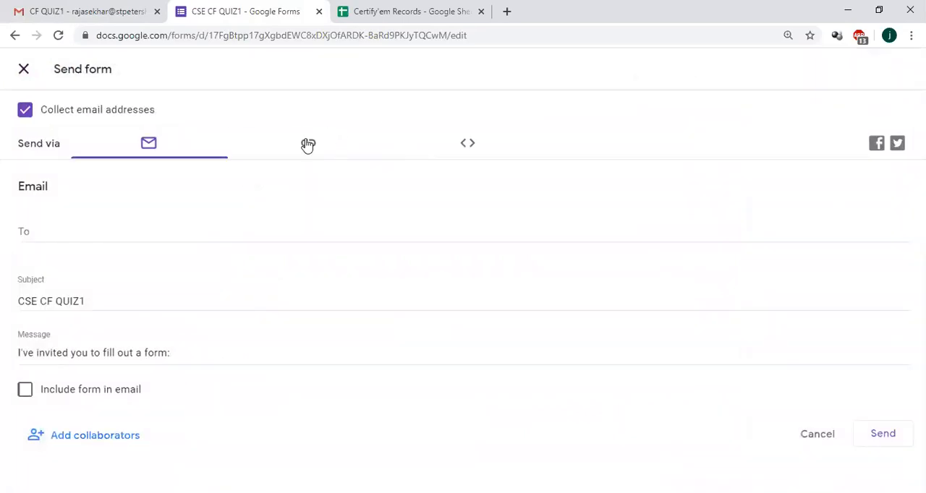
left_click(308, 144)
left_click(25, 239)
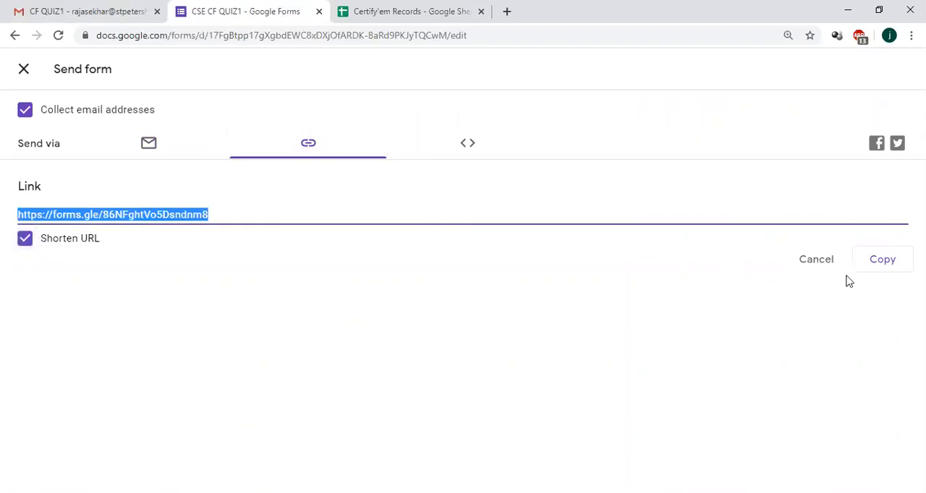
left_click(888, 261)
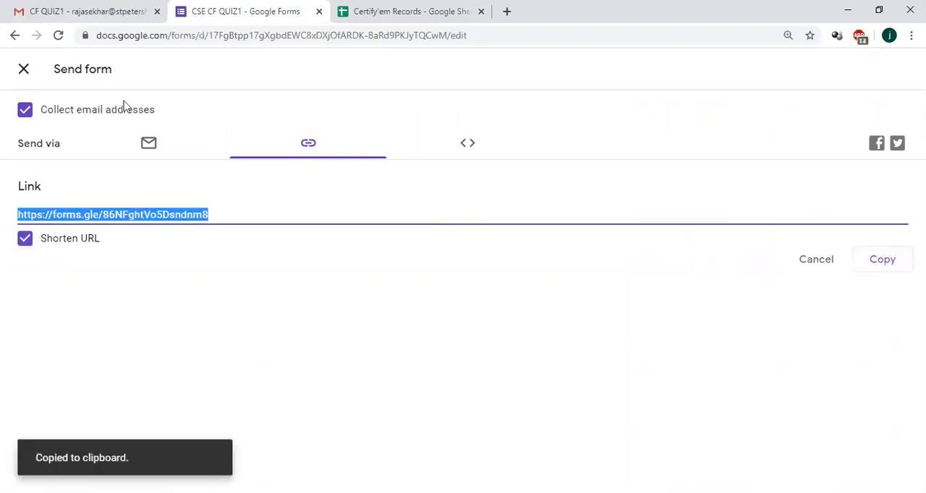
Step: Address the form's email invitation to the recipient's suggested contact email
left_click(149, 147)
left_click(64, 228)
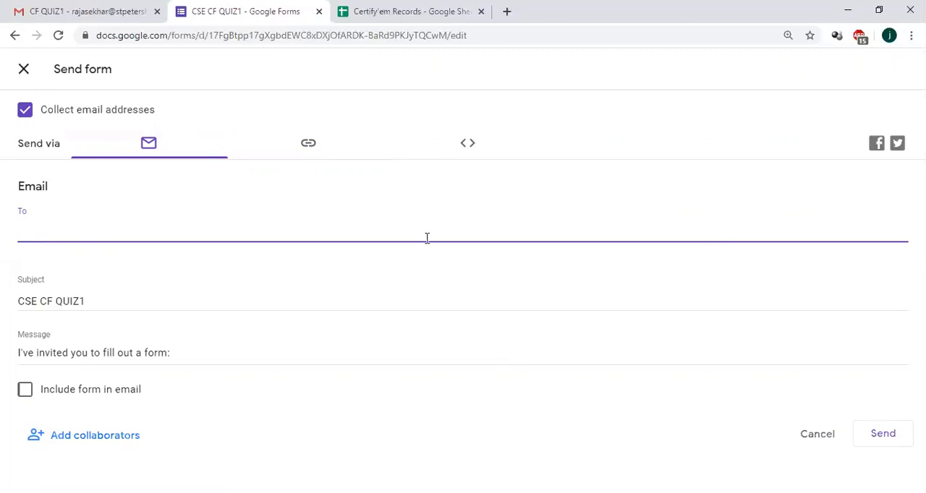
type("a")
key("BackSpace")
key("BackSpace")
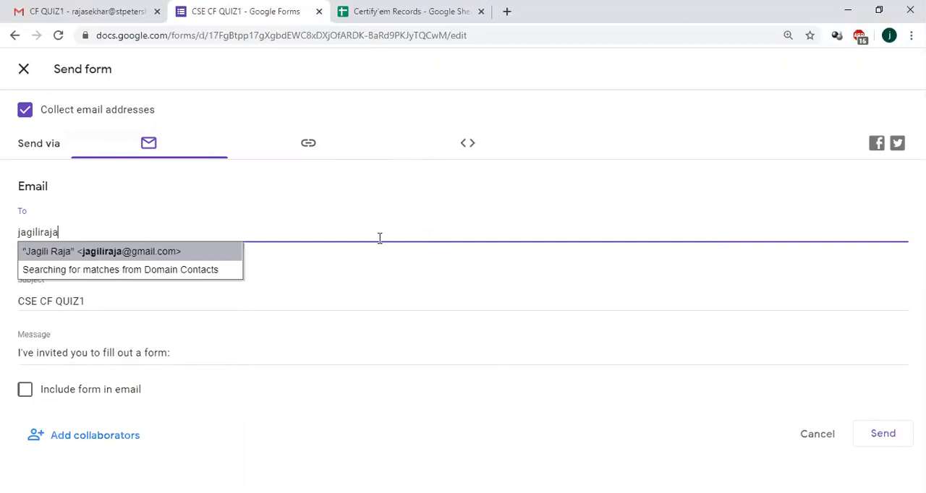
left_click(123, 253)
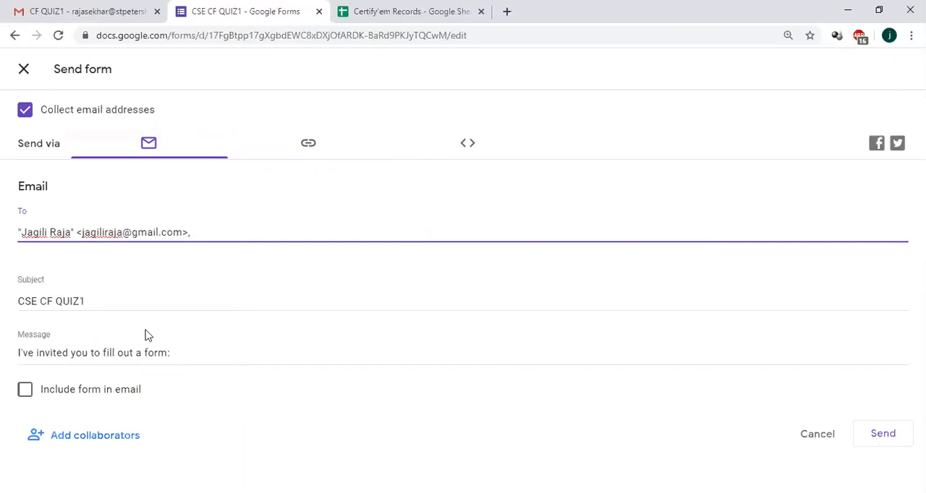
Step: Paste the shortened quiz link after the invitation message "I've invited you to fill out a form:" and send the email
left_click(200, 357)
key("ctrl+v")
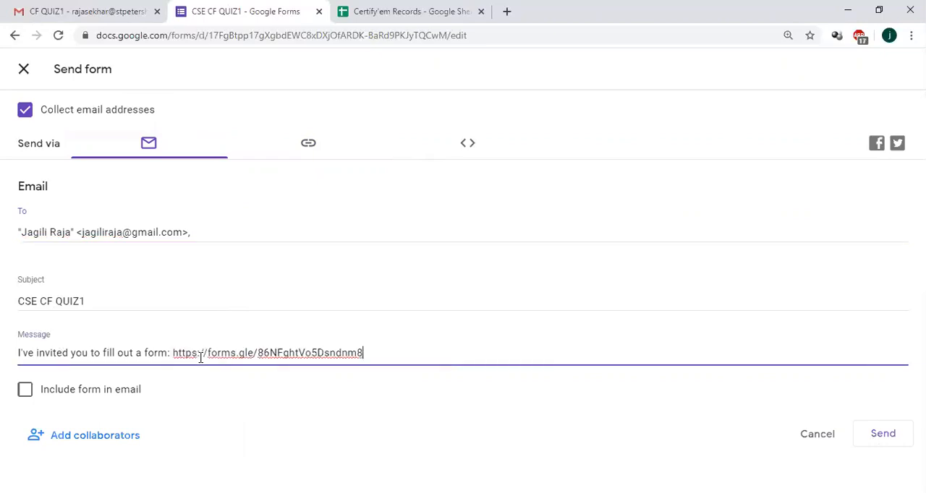
left_click(883, 435)
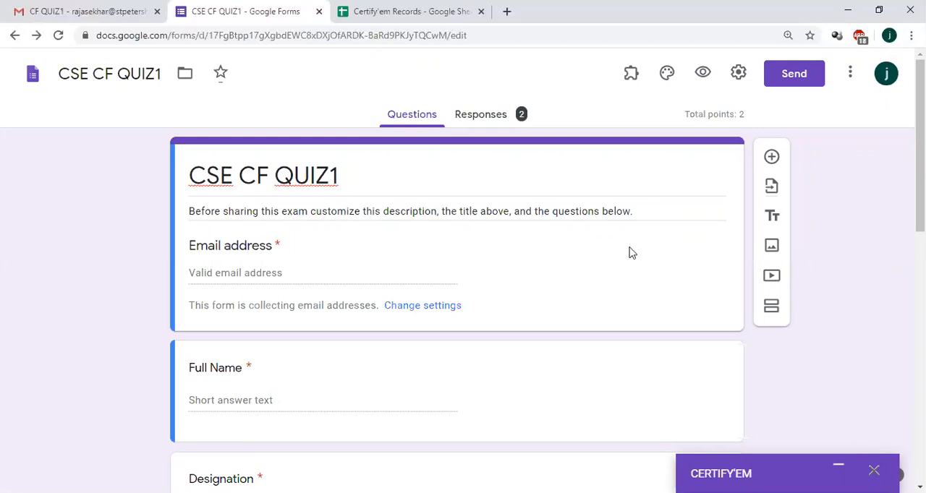
Step: Switch to Gmail and close the PDF certificate preview to return to the CF QUIZ1 email
left_click(87, 8)
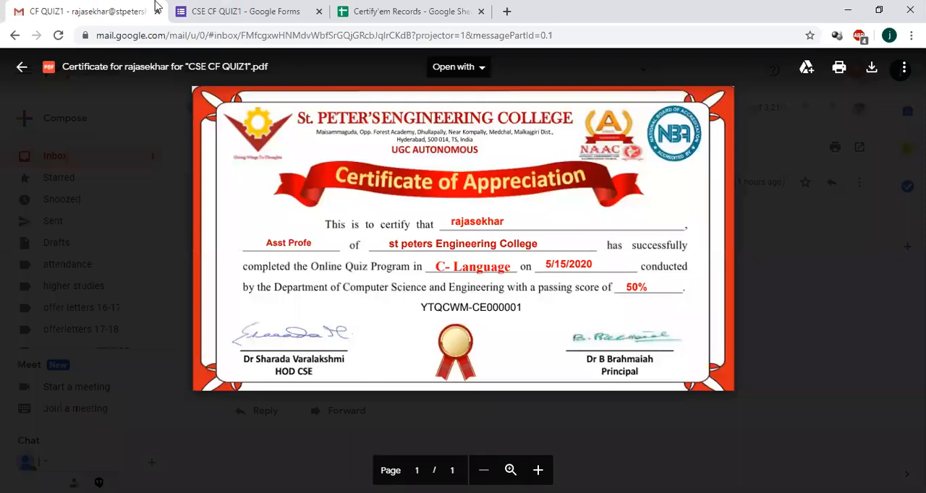
left_click(22, 69)
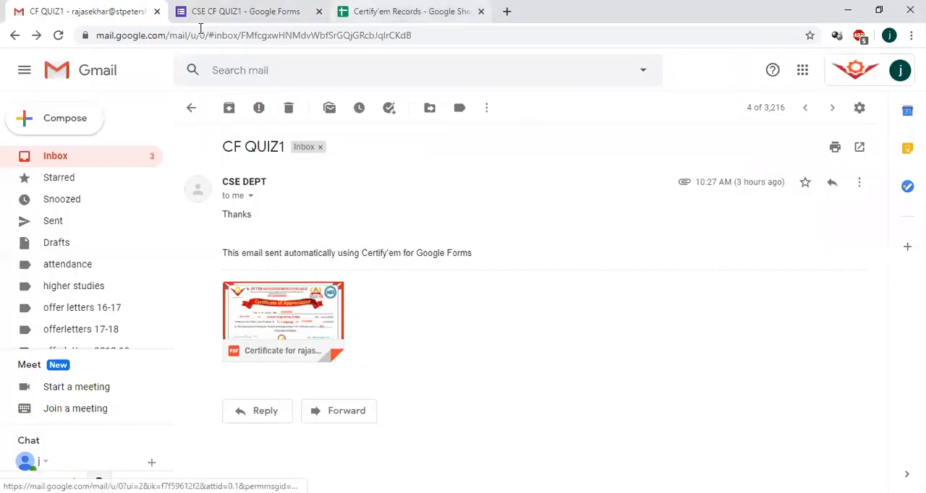